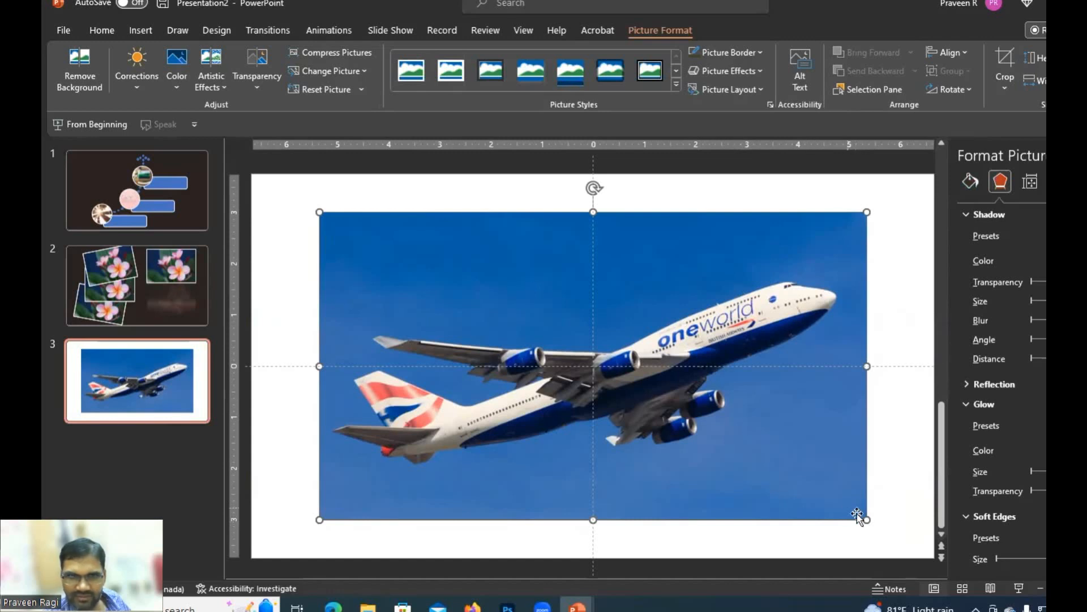
- Delete the airplane picture from slide 3 and open the online picture search
{"action": "left_click", "coordinate": [778, 469]}
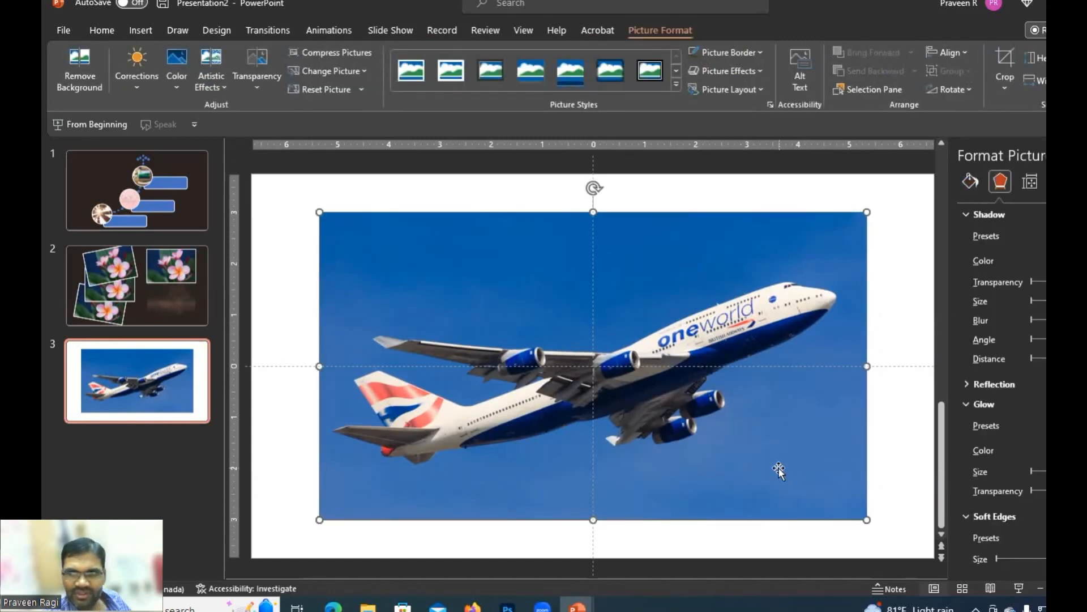
{"action": "key", "text": "Delete"}
{"action": "left_click", "coordinate": [133, 32]}
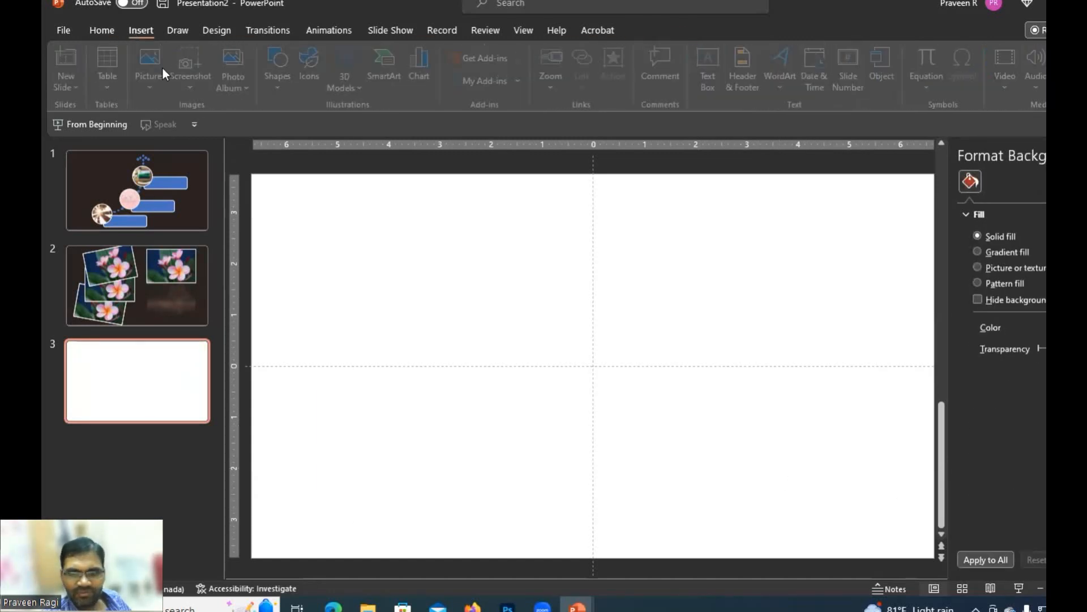
{"action": "left_click", "coordinate": [150, 85]}
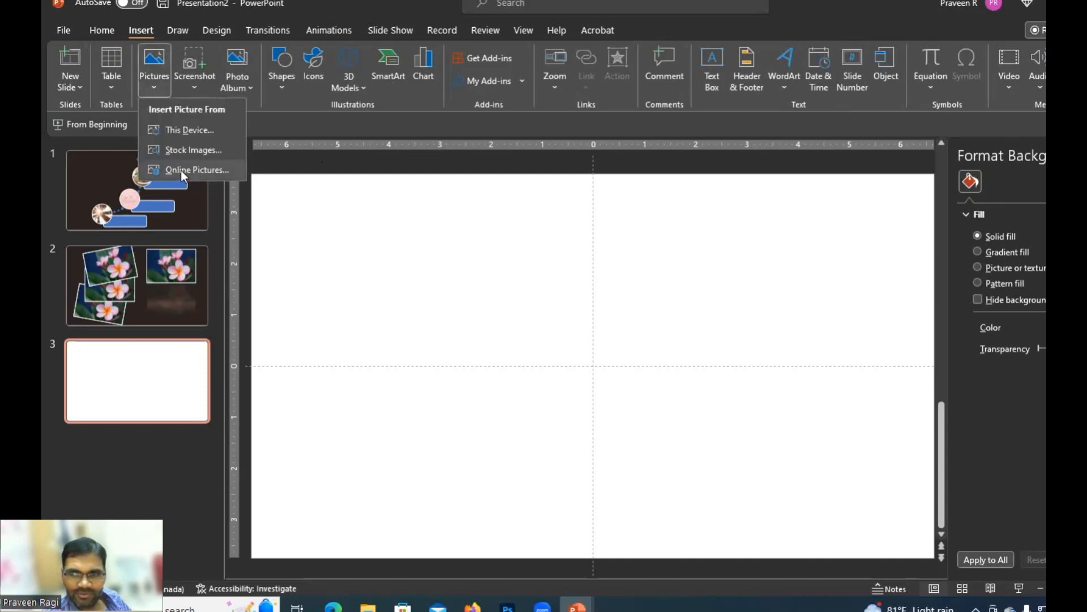
{"action": "left_click", "coordinate": [181, 170]}
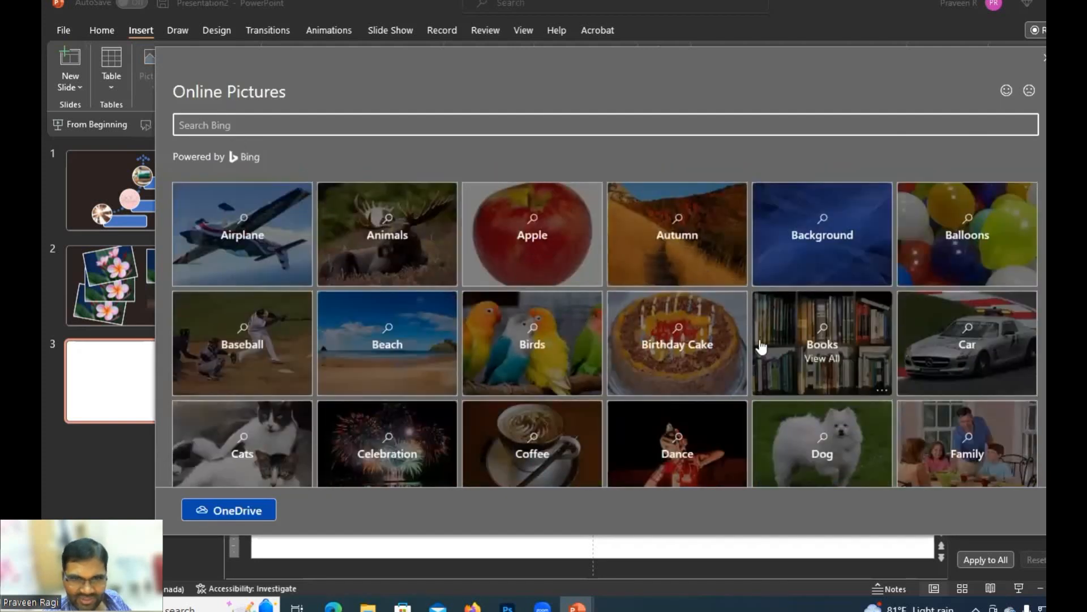
- Insert the online picture of the smiling man against a light background from the Man category
{"action": "scroll", "coordinate": [651, 340], "scroll_direction": "down", "scroll_amount": 2}
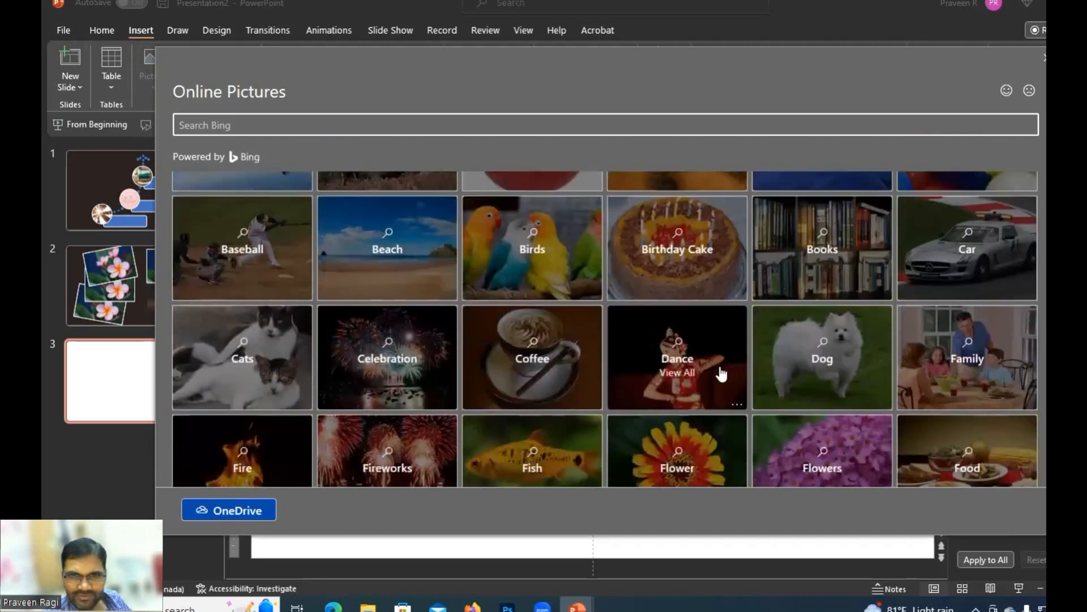
{"action": "scroll", "coordinate": [723, 374], "scroll_direction": "down", "scroll_amount": 2}
{"action": "scroll", "coordinate": [736, 370], "scroll_direction": "down", "scroll_amount": 2}
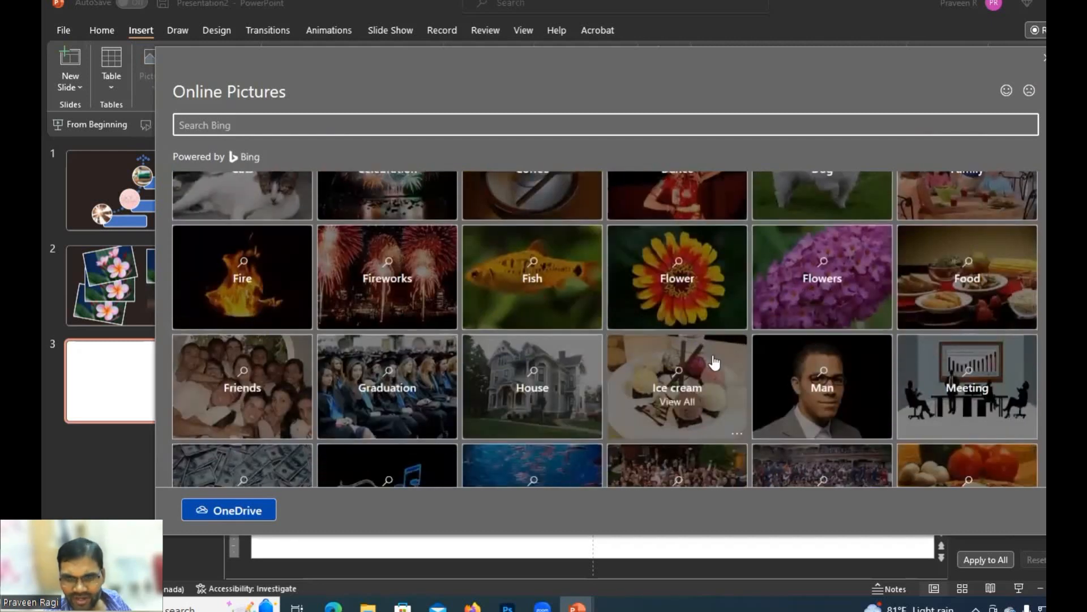
{"action": "scroll", "coordinate": [716, 363], "scroll_direction": "down", "scroll_amount": 2}
{"action": "left_click", "coordinate": [837, 292]}
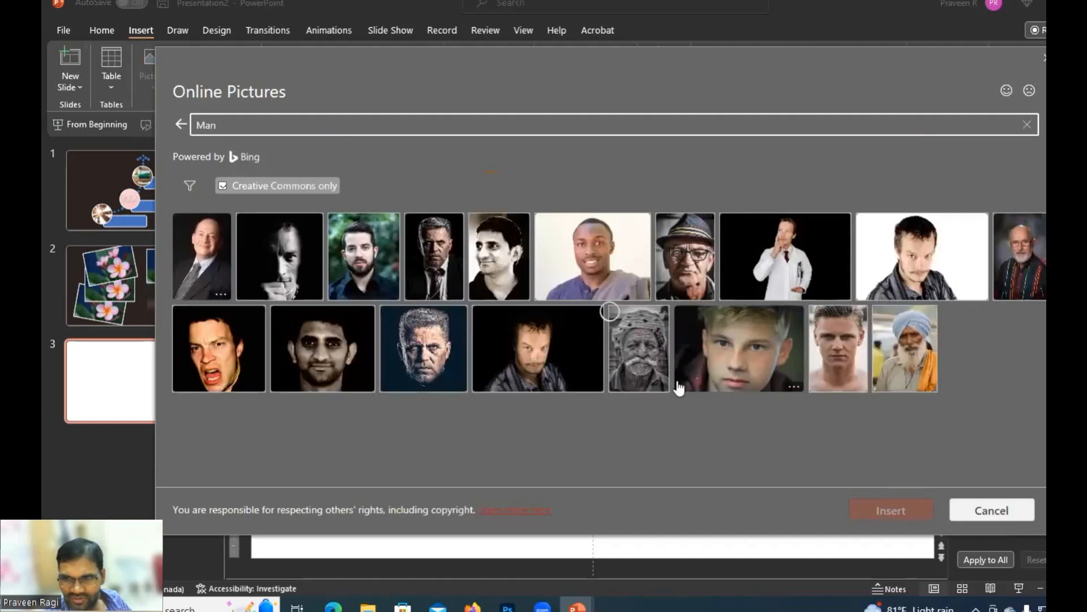
{"action": "left_click", "coordinate": [623, 283]}
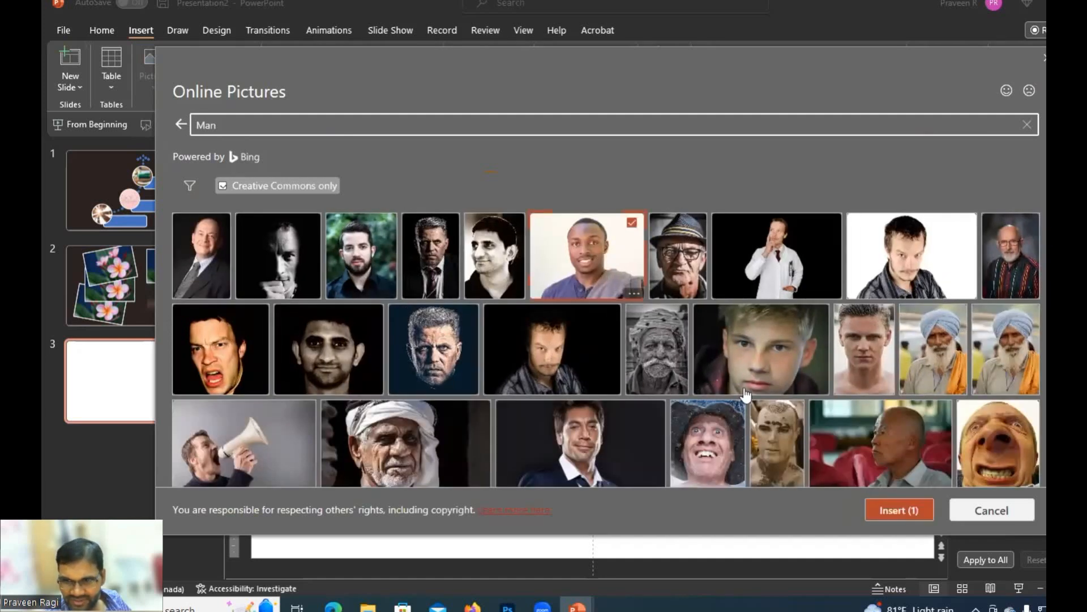
{"action": "left_click", "coordinate": [900, 509]}
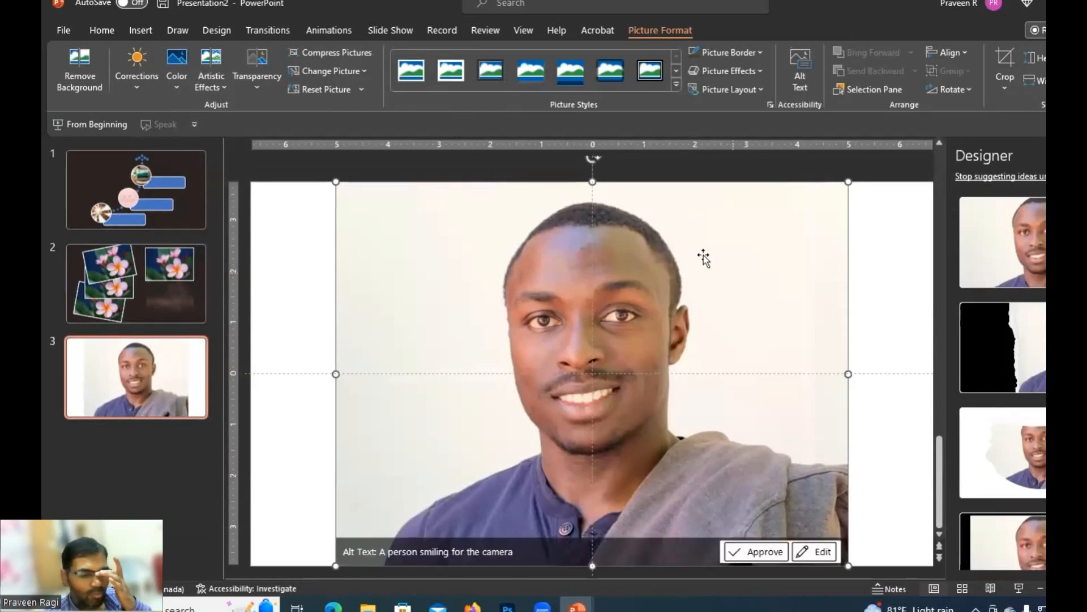
- Shrink the man's picture to about 6 inches wide and move it near the slide's centre
{"action": "left_click_drag", "start_coordinate": [849, 181], "coordinate": [603, 328]}
{"action": "left_click_drag", "start_coordinate": [516, 378], "coordinate": [617, 287]}
- Give the man's picture a solid red fill in its picture formatting options
{"action": "right_click", "coordinate": [675, 259]}
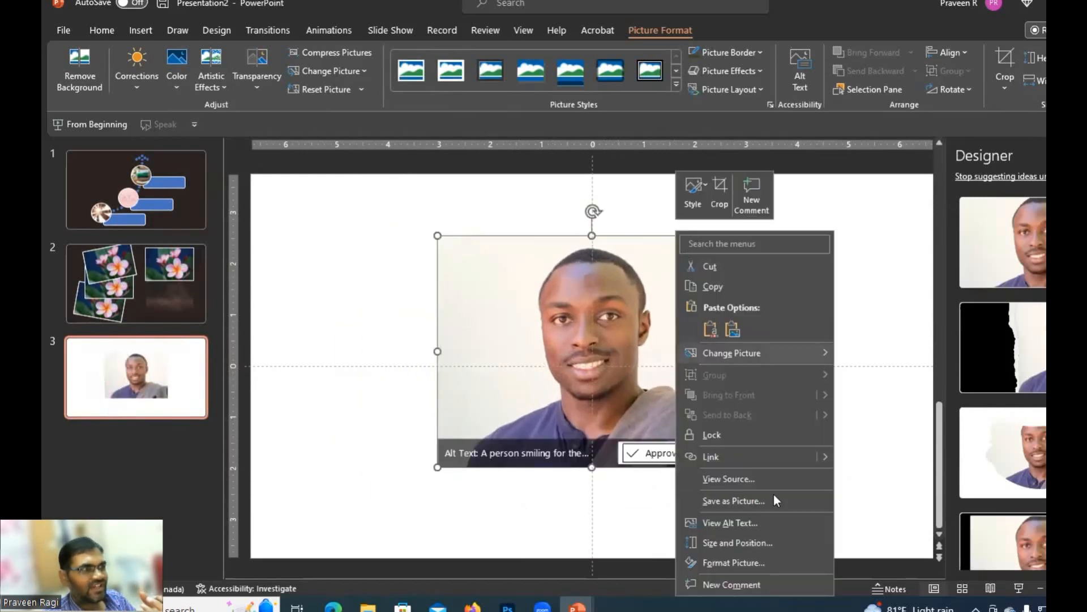
{"action": "left_click", "coordinate": [751, 563]}
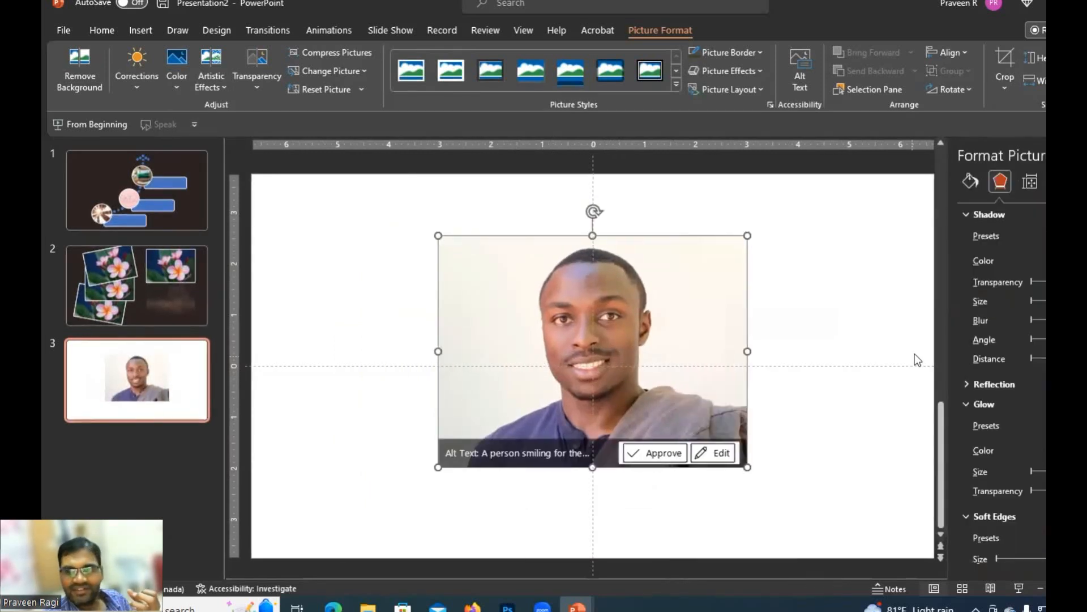
{"action": "left_click", "coordinate": [971, 183]}
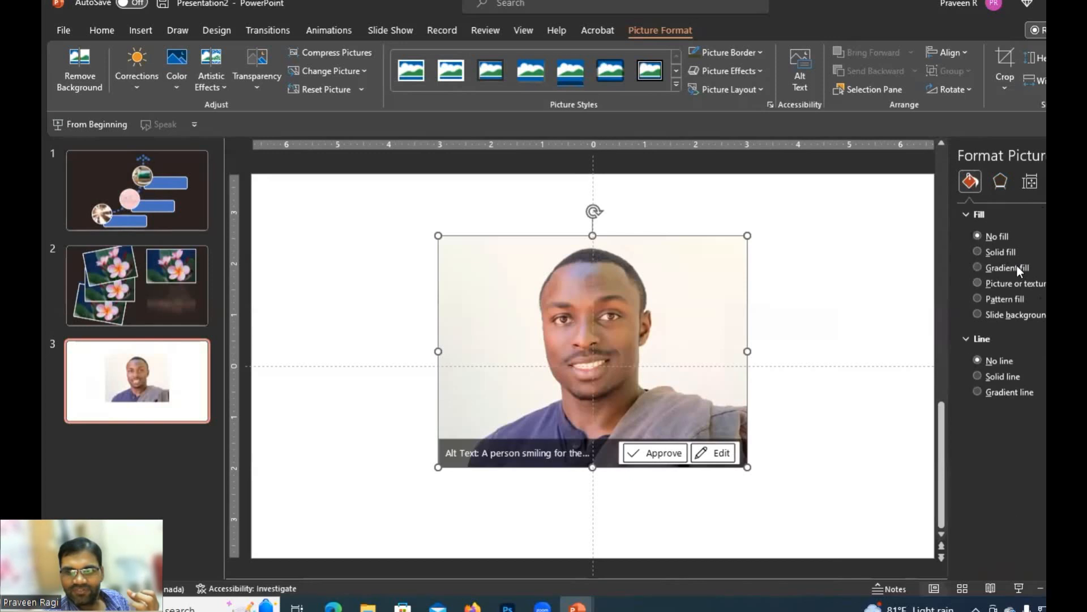
{"action": "left_click", "coordinate": [978, 252]}
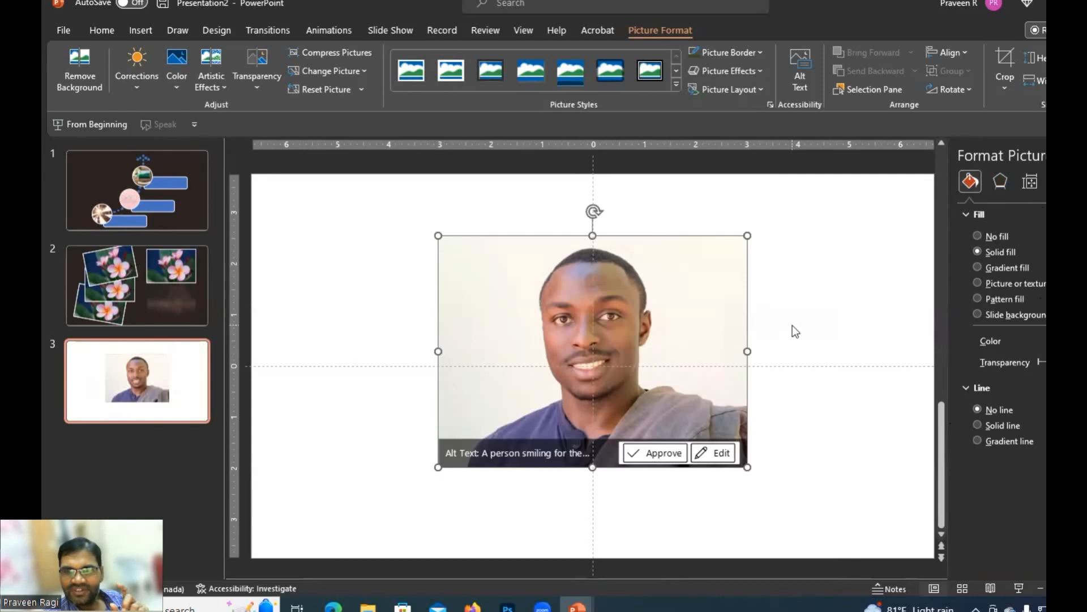
{"action": "left_click", "coordinate": [828, 311]}
{"action": "left_click", "coordinate": [688, 300]}
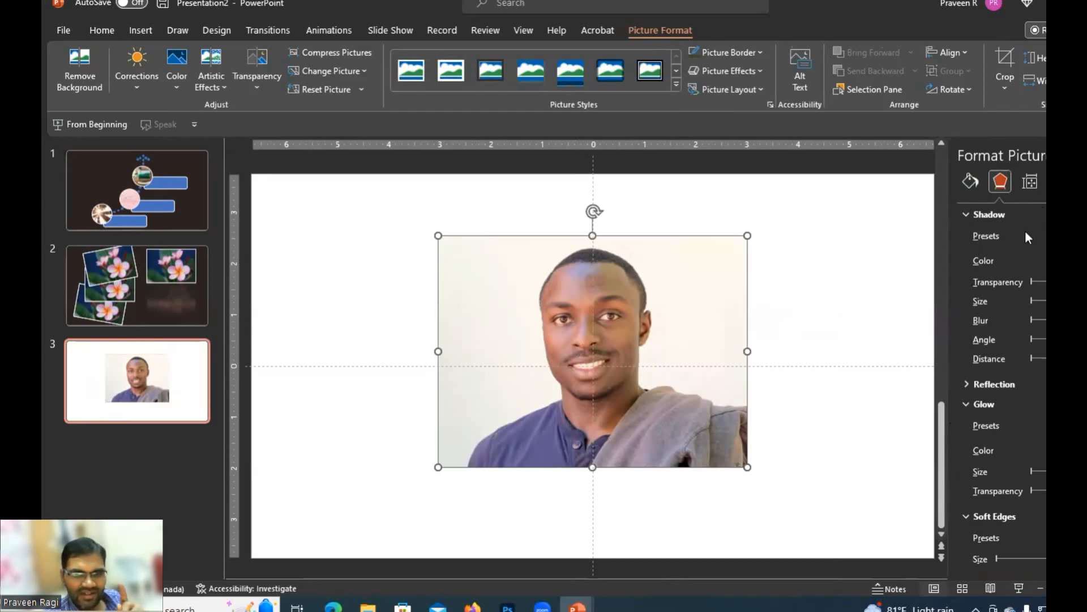
{"action": "left_click", "coordinate": [970, 181]}
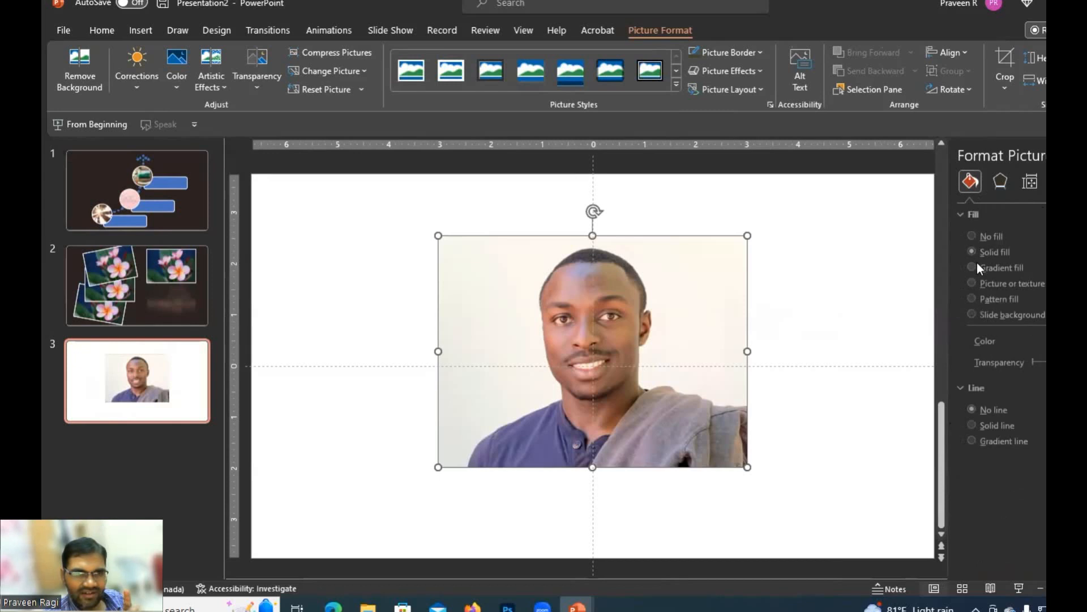
{"action": "left_click", "coordinate": [792, 260]}
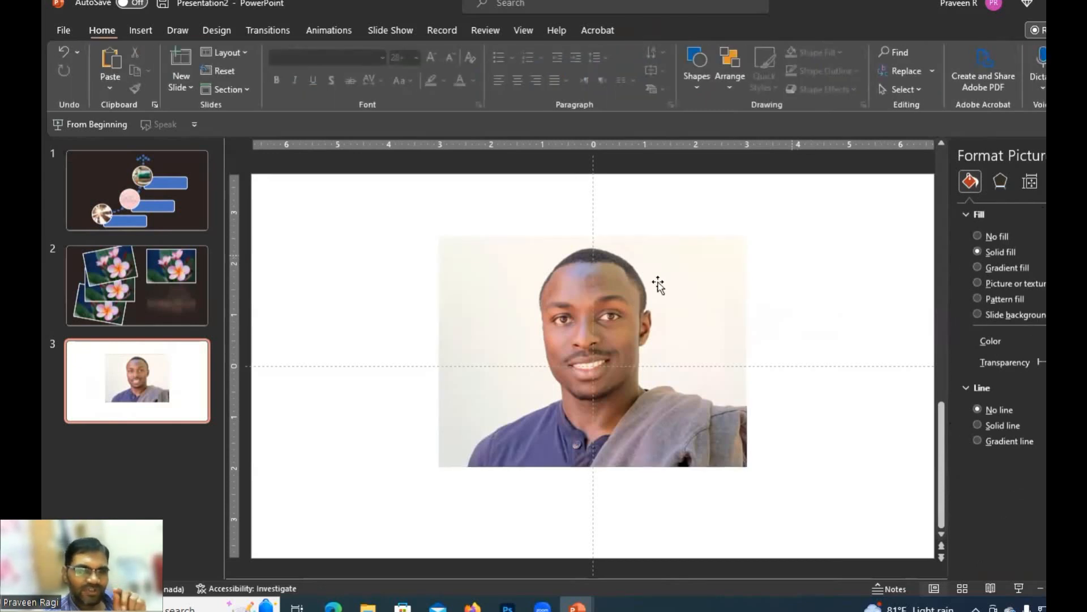
- Try to make the picture's pale background transparent with Set Transparent Color, and undo it
{"action": "left_click", "coordinate": [694, 280]}
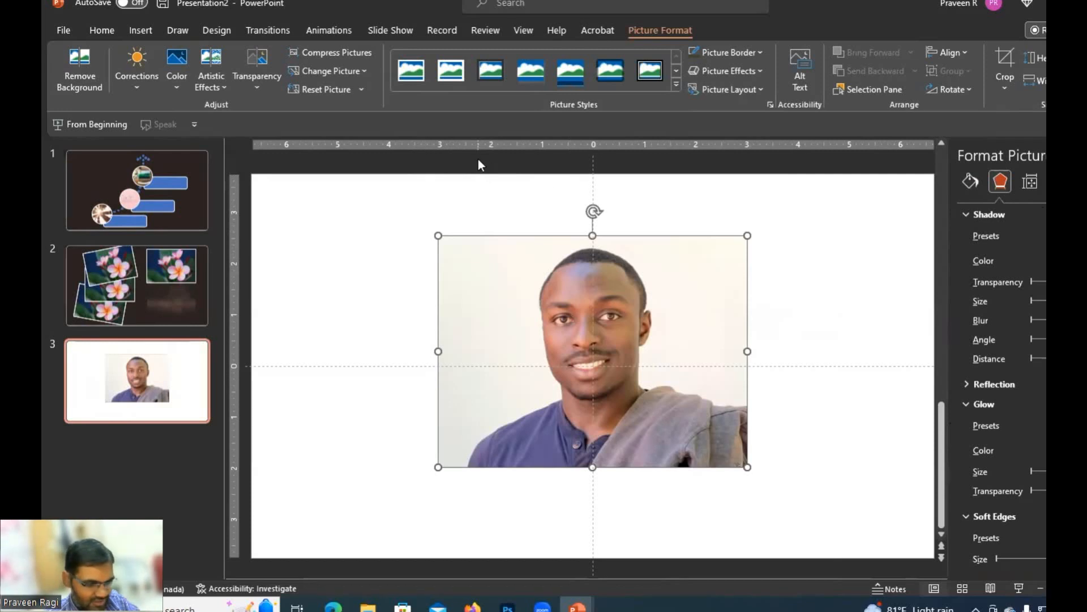
{"action": "left_click", "coordinate": [172, 86]}
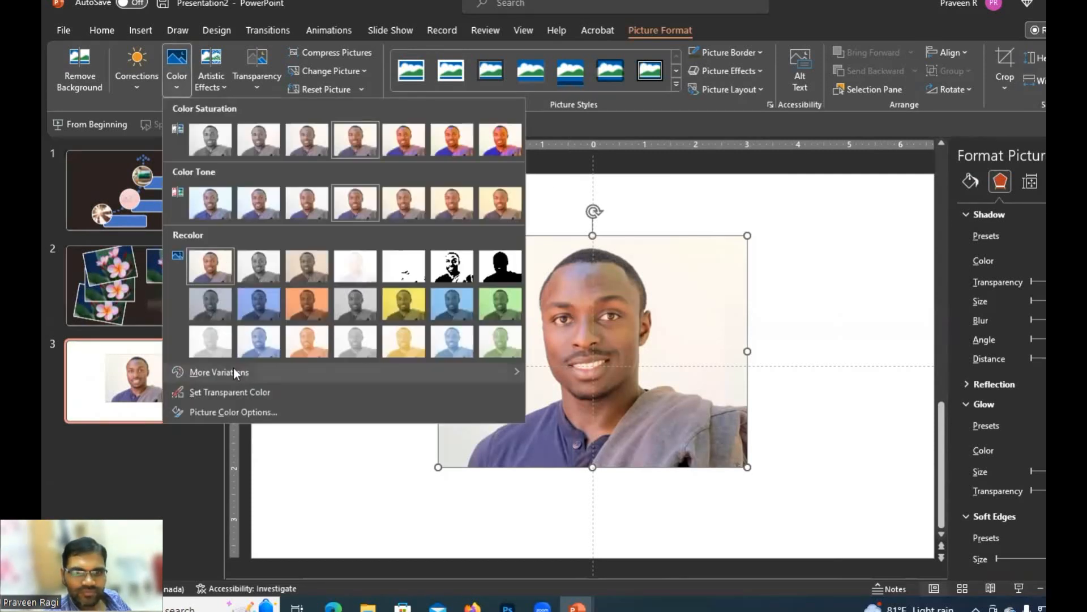
{"action": "left_click", "coordinate": [209, 392]}
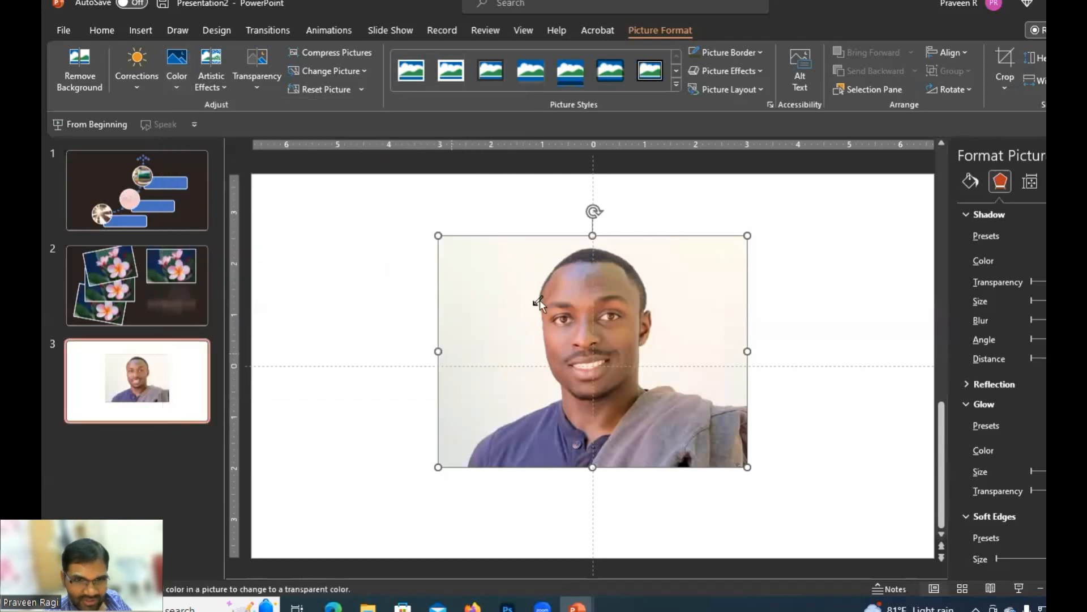
{"action": "left_click", "coordinate": [493, 286]}
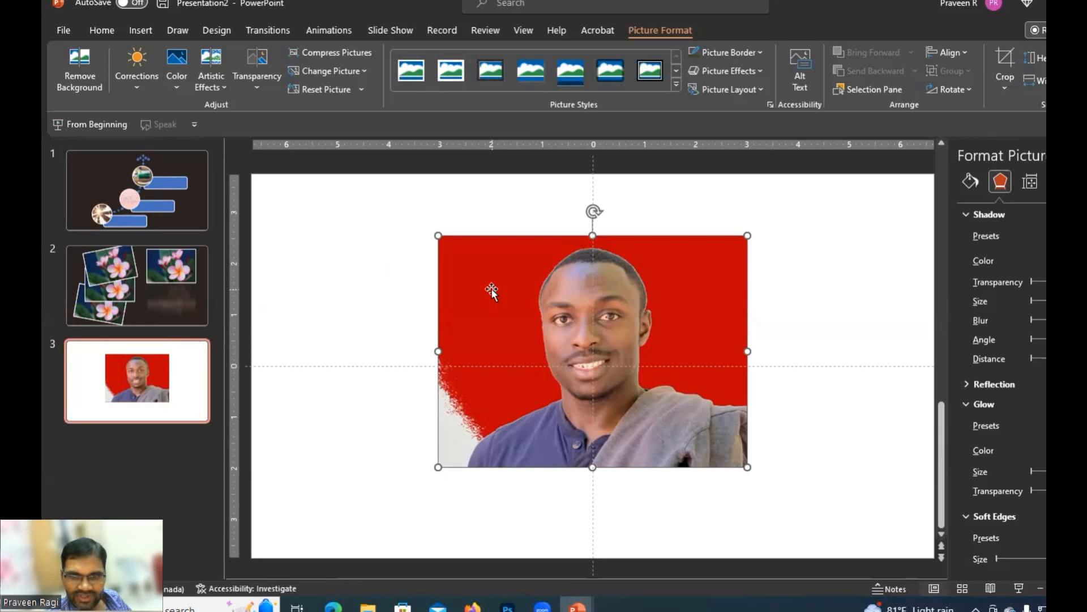
{"action": "key", "text": "ctrl+z"}
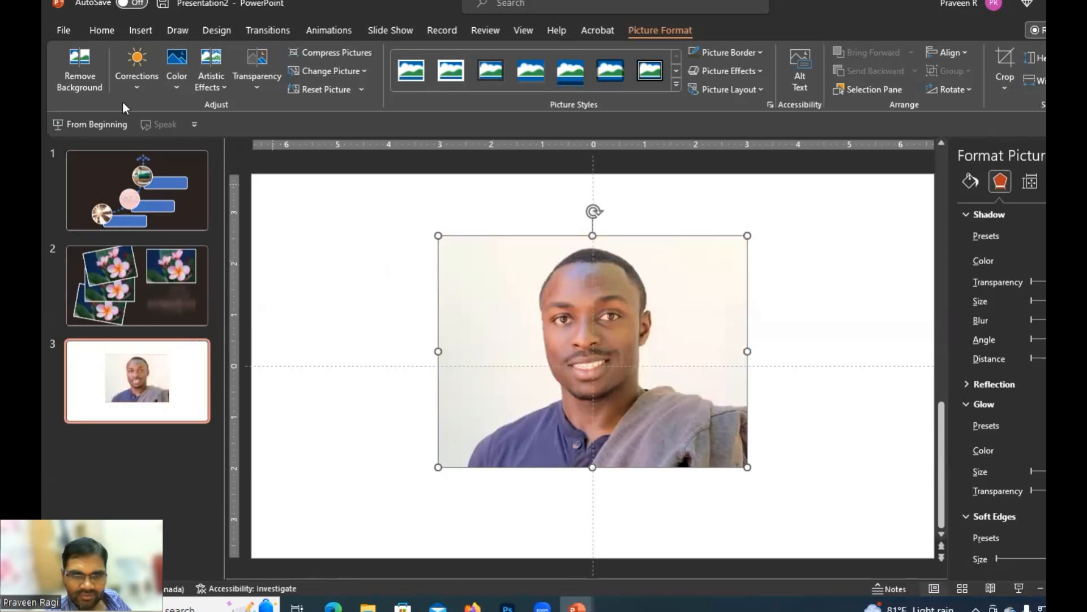
- Remove the picture's background, marking the hair, shirt and shoulder cloth as areas to keep, and keep the changes
{"action": "left_click", "coordinate": [75, 76]}
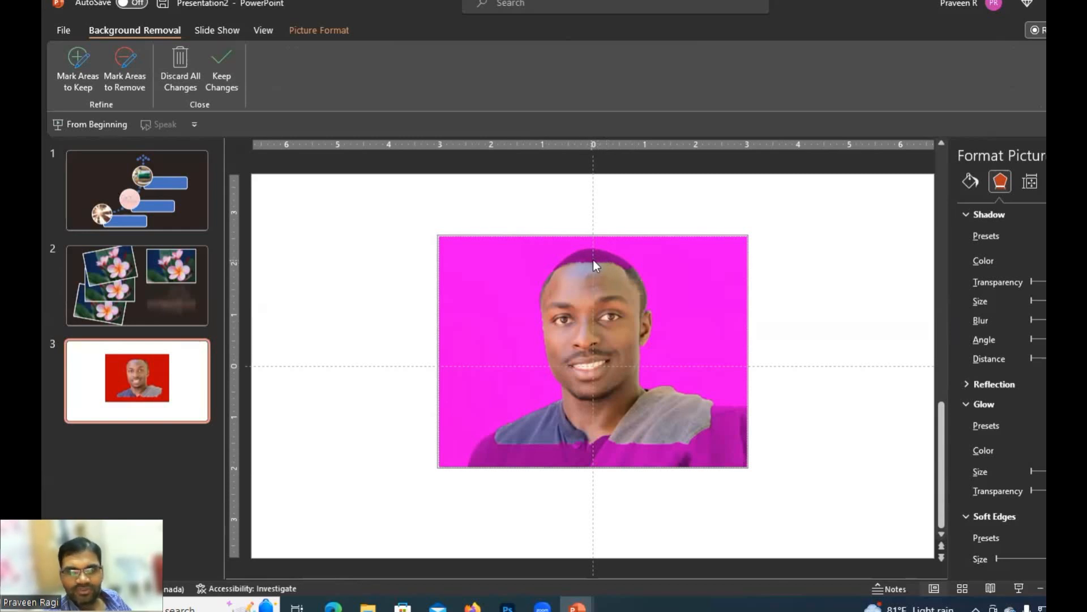
{"action": "left_click", "coordinate": [75, 59]}
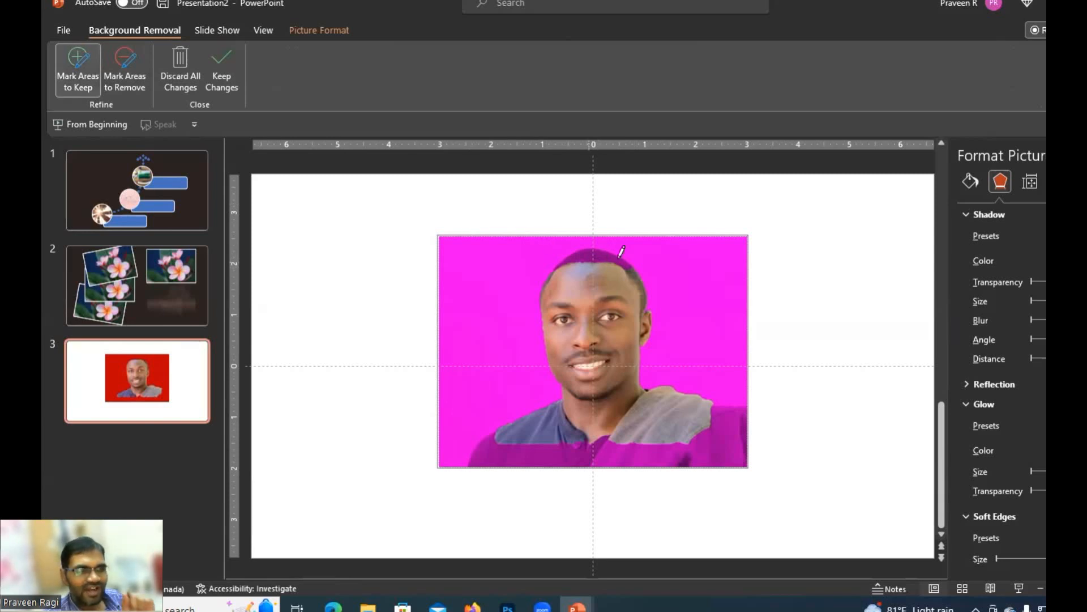
{"action": "mouse_move", "coordinate": [624, 252]}
{"action": "left_mouse_down"}
{"action": "mouse_move", "coordinate": [579, 252]}
{"action": "mouse_move", "coordinate": [623, 258]}
{"action": "left_mouse_up"}
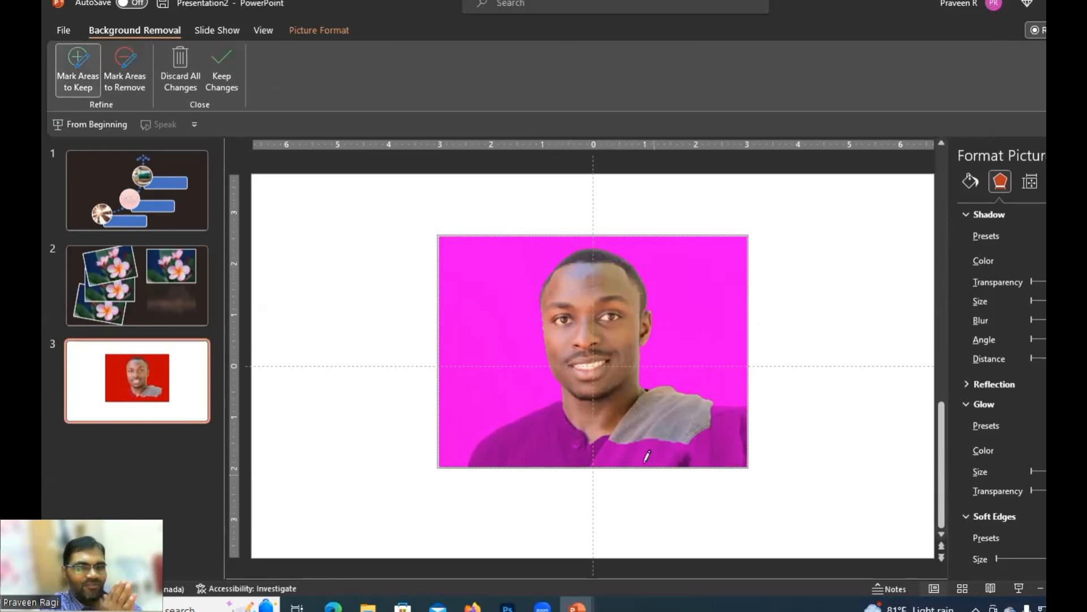
{"action": "left_click_drag", "start_coordinate": [673, 454], "coordinate": [523, 453]}
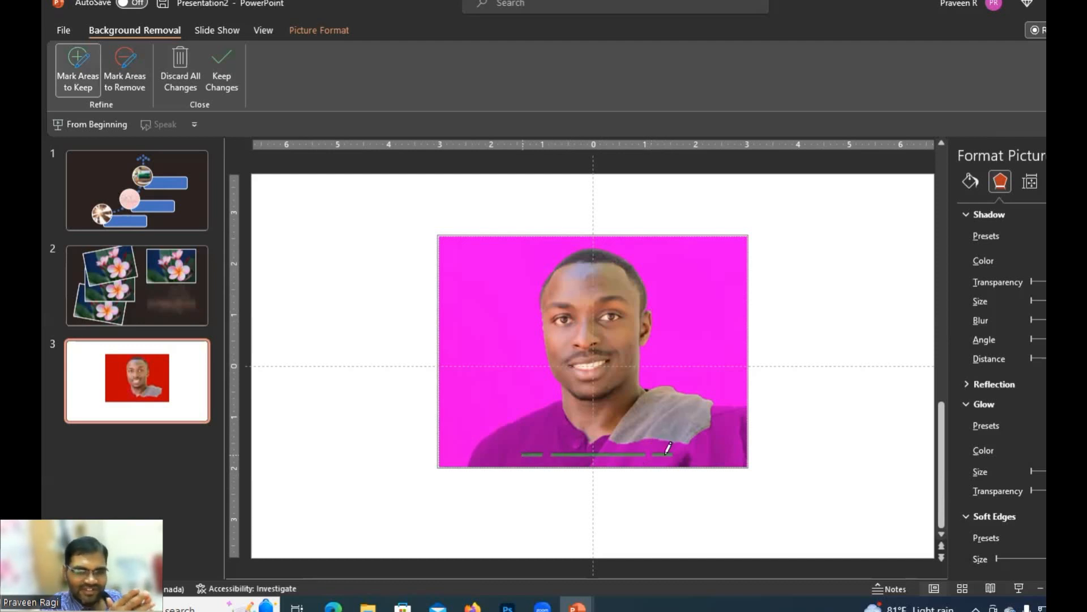
{"action": "mouse_move", "coordinate": [696, 404]}
{"action": "left_mouse_down"}
{"action": "mouse_move", "coordinate": [743, 447]}
{"action": "mouse_move", "coordinate": [703, 462]}
{"action": "mouse_move", "coordinate": [575, 462]}
{"action": "left_mouse_up"}
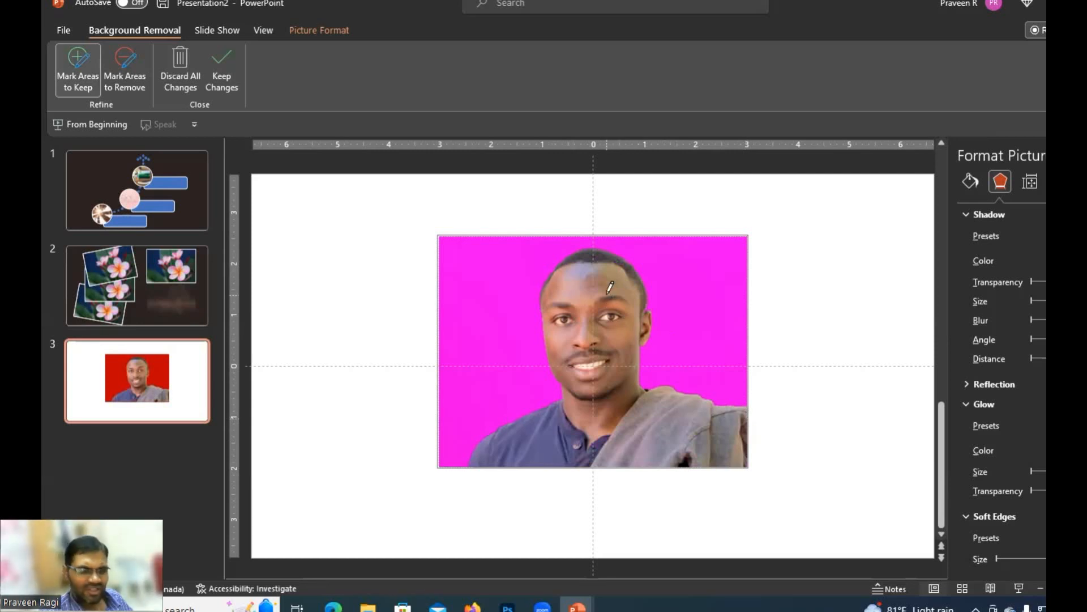
{"action": "left_click", "coordinate": [221, 74]}
{"action": "left_click", "coordinate": [803, 274]}
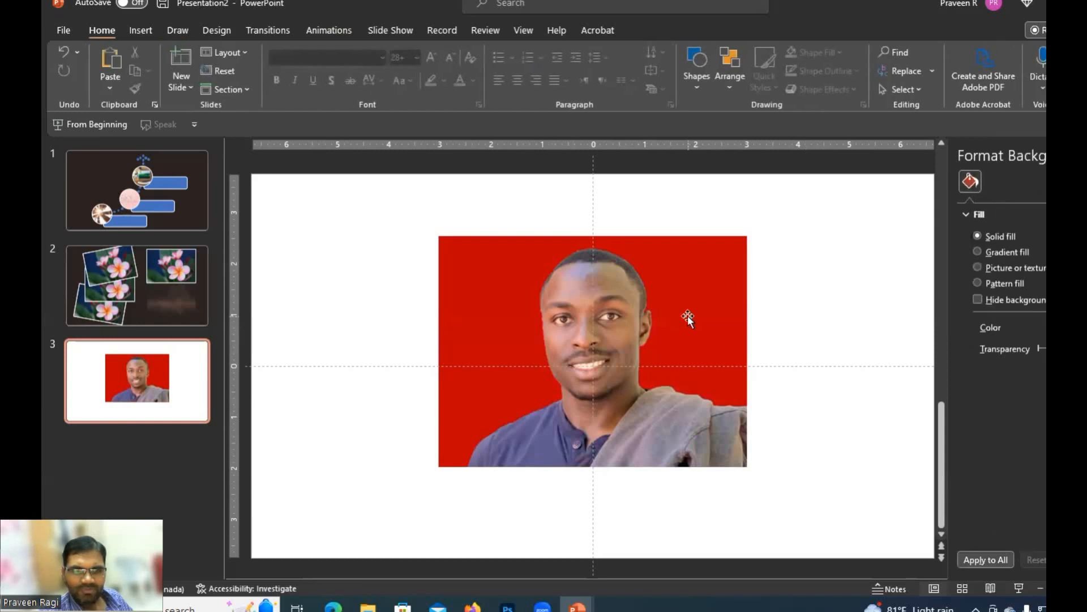
- Review the fill settings of the man's picture
{"action": "left_click", "coordinate": [687, 315]}
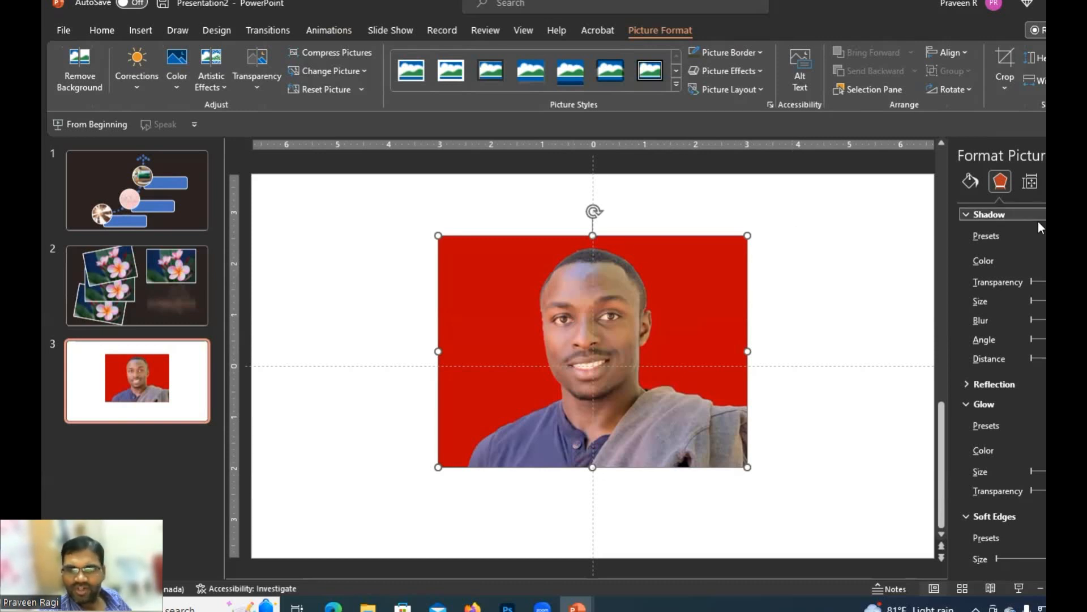
{"action": "left_click", "coordinate": [973, 185]}
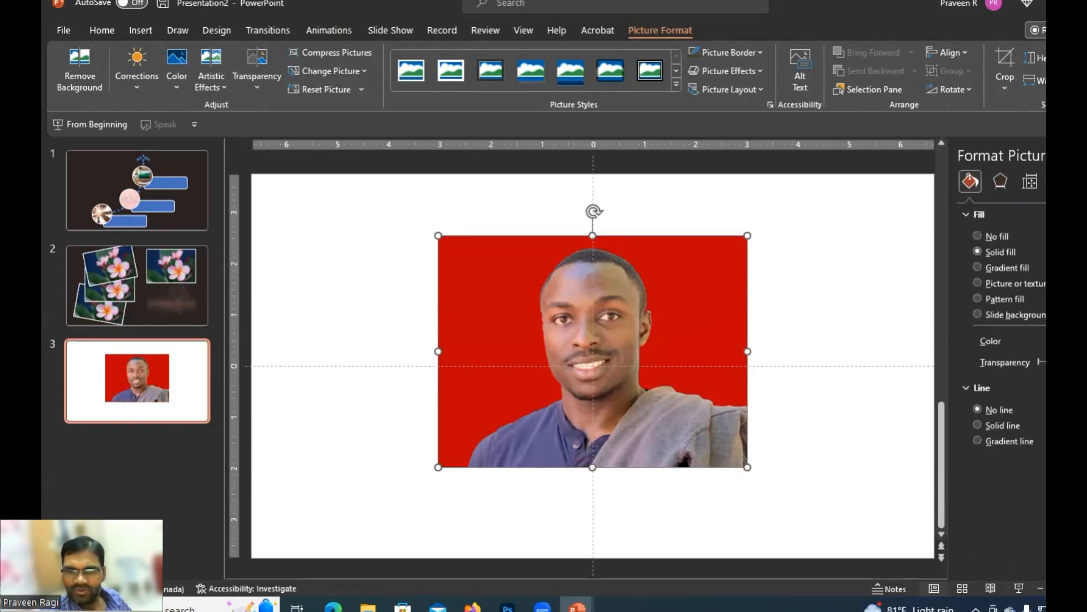
{"action": "left_click", "coordinate": [832, 264]}
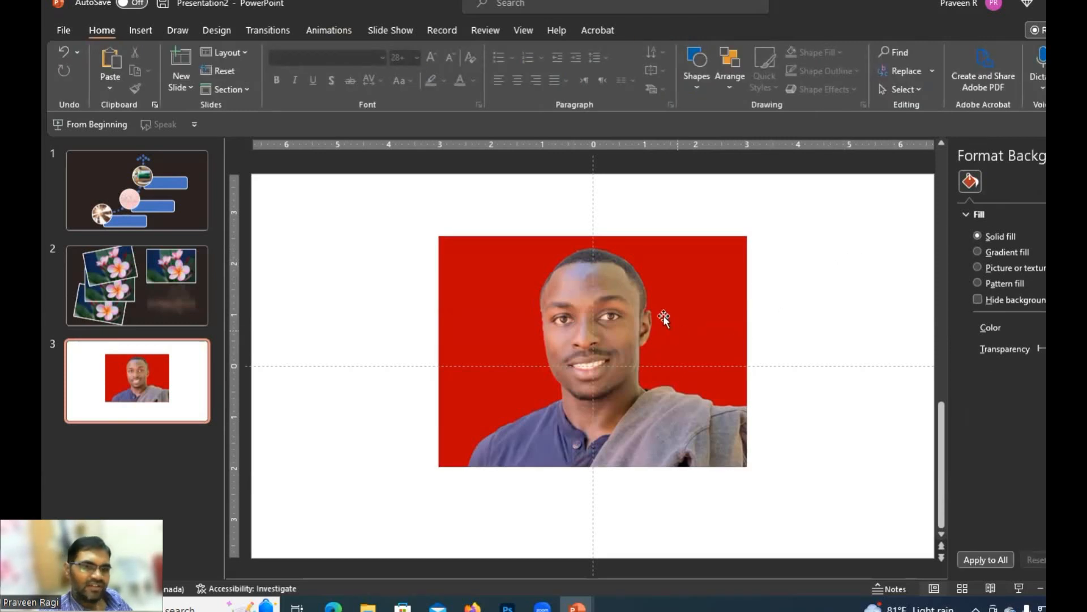
- Move the man's picture to the slide's upper left area and shrink it to about 4.5 inches wide
{"action": "left_click", "coordinate": [687, 321]}
{"action": "left_click", "coordinate": [772, 337]}
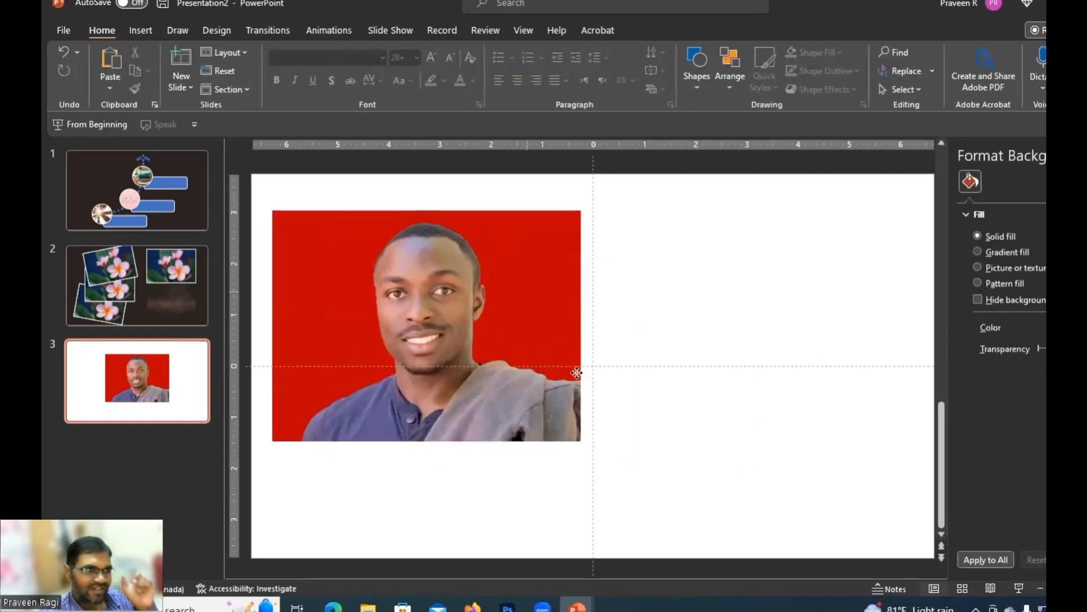
{"action": "left_click", "coordinate": [577, 372]}
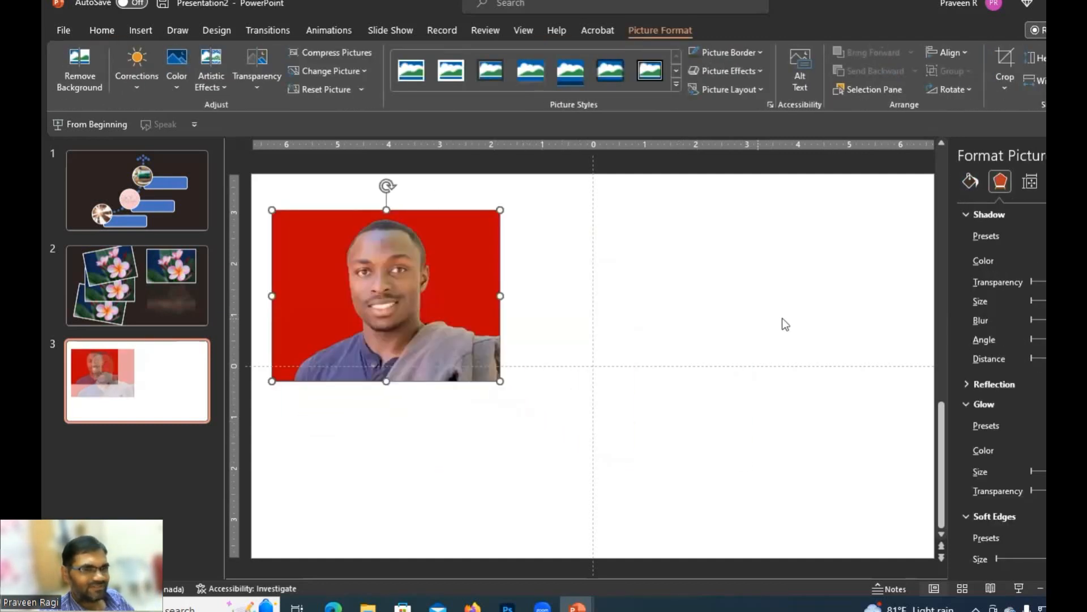
- Crop the man's picture to an oval shape
{"action": "left_click", "coordinate": [1007, 93]}
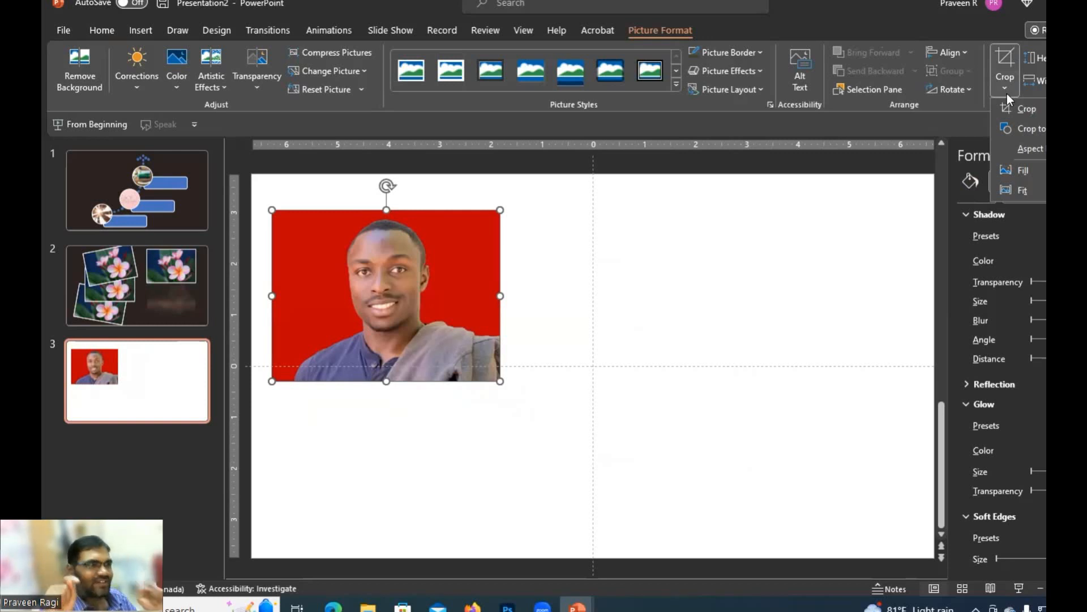
{"action": "mouse_move", "coordinate": [1022, 128]}
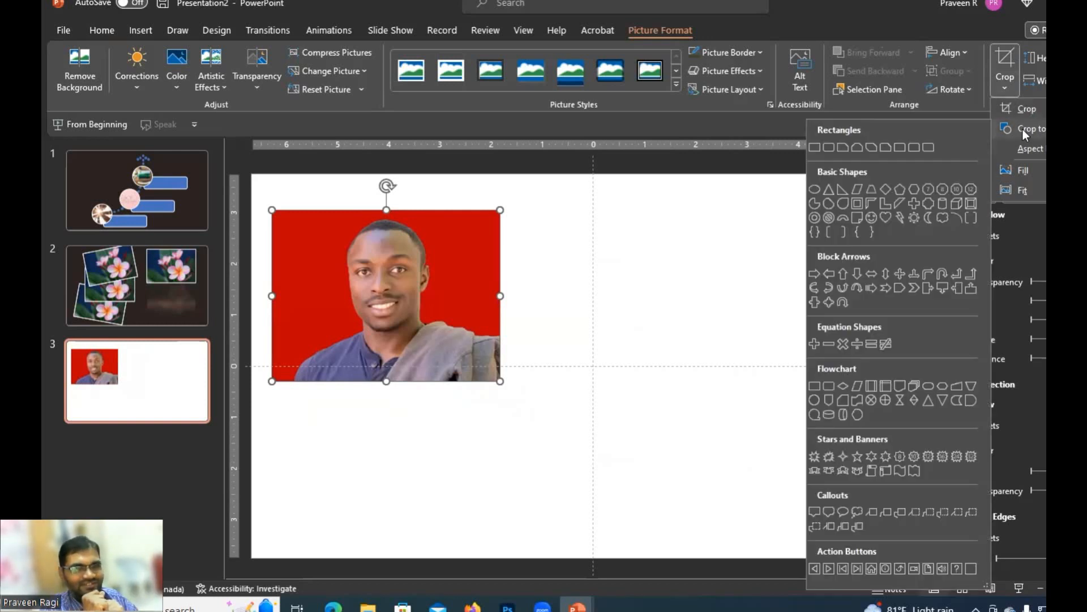
{"action": "left_click", "coordinate": [814, 189]}
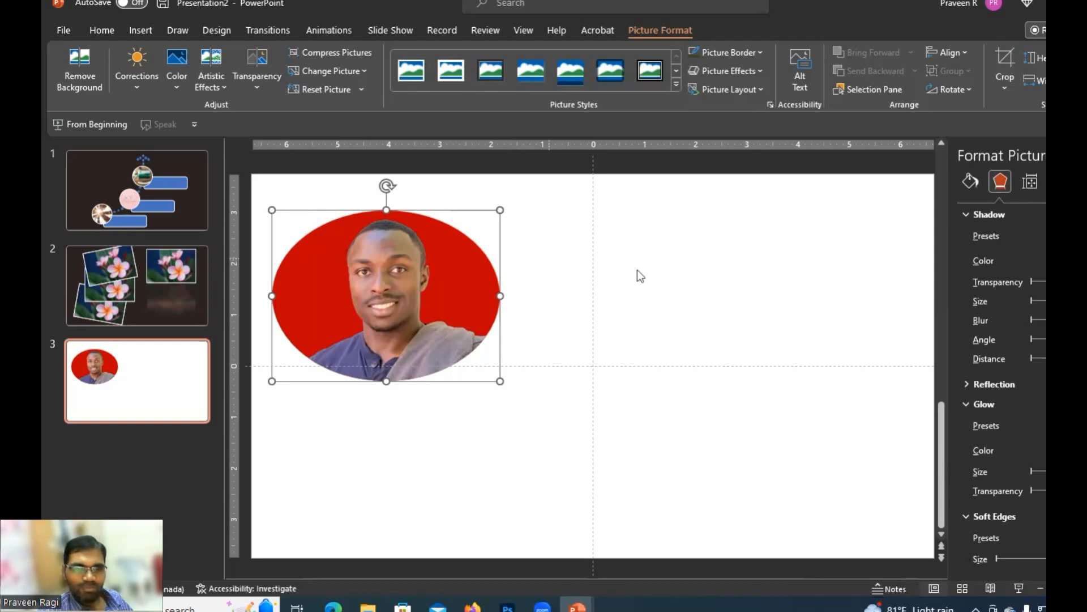
- Crop the oval picture to a square aspect ratio so that its outline is a circle
{"action": "left_click", "coordinate": [1007, 89]}
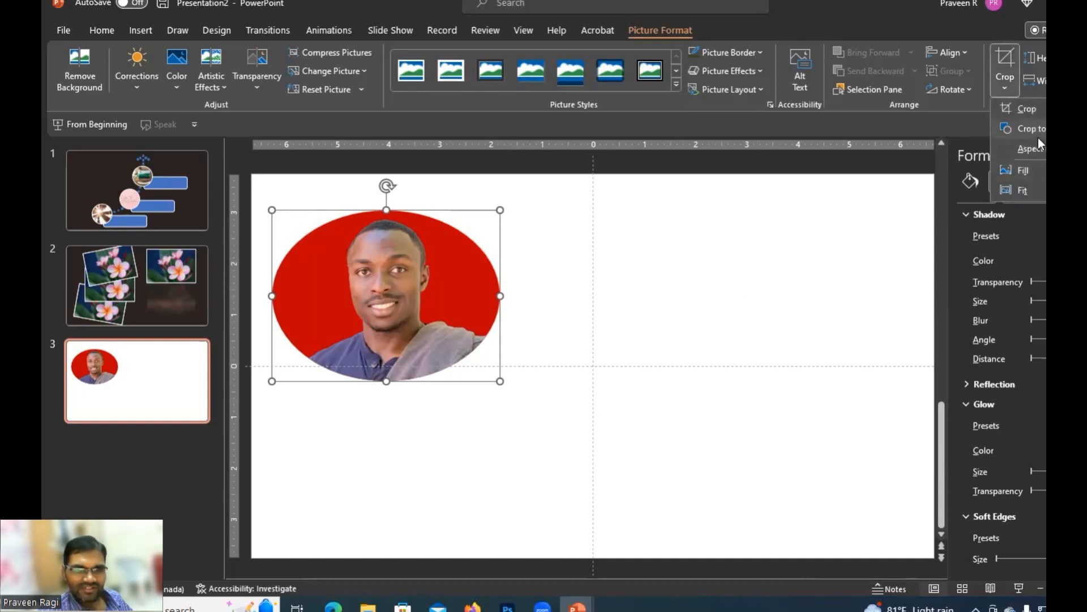
{"action": "mouse_move", "coordinate": [1039, 138]}
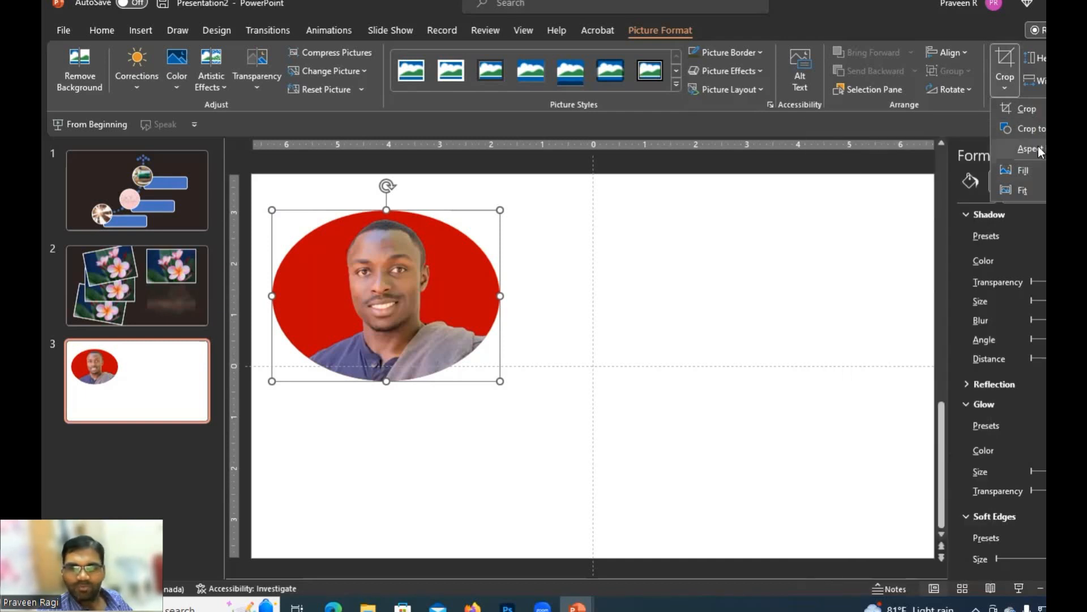
{"action": "left_click", "coordinate": [1081, 169]}
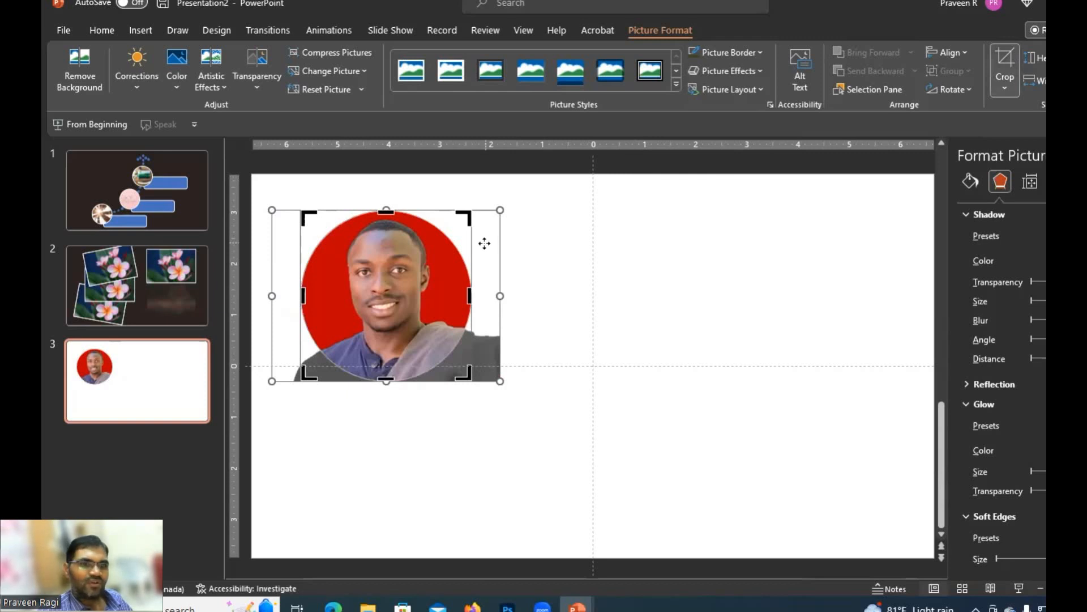
{"action": "left_click", "coordinate": [611, 259]}
- Move the circular picture close to the slide's upper left corner
{"action": "left_click_drag", "start_coordinate": [402, 277], "coordinate": [363, 248]}
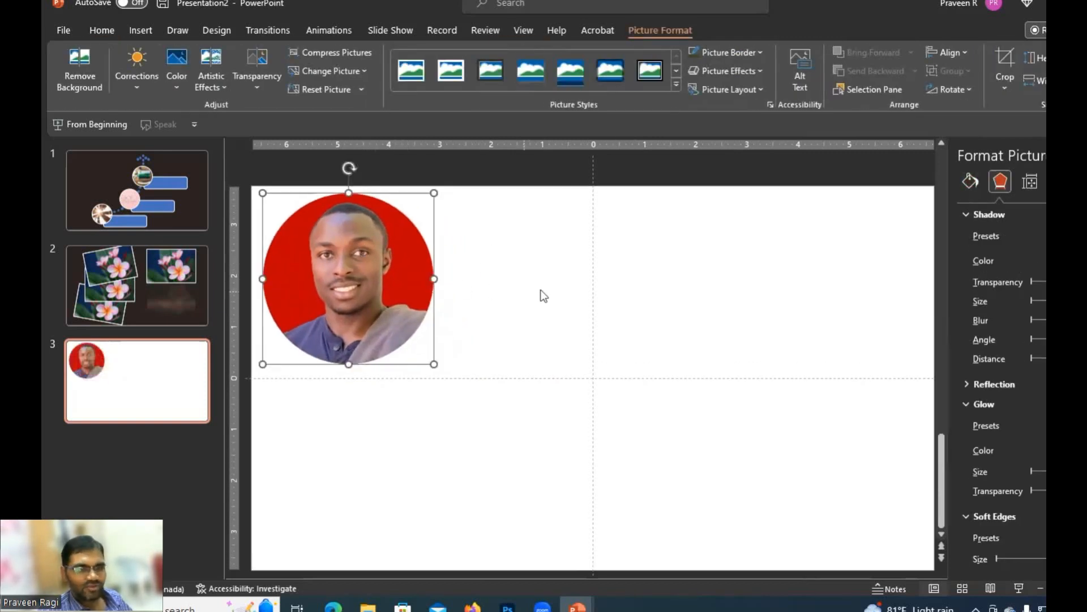
{"action": "left_click", "coordinate": [558, 289]}
{"action": "left_click", "coordinate": [432, 273]}
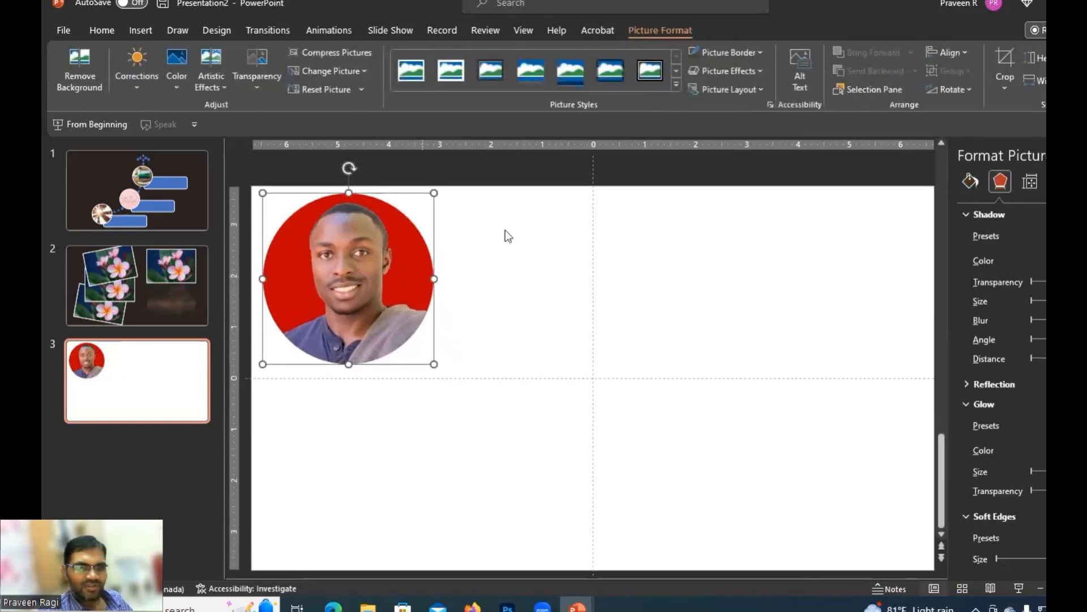
- Enlarge the image inside the circular crop frame to about 5.2 inches wide so the face fills more of the circle
{"action": "left_click", "coordinate": [1004, 55]}
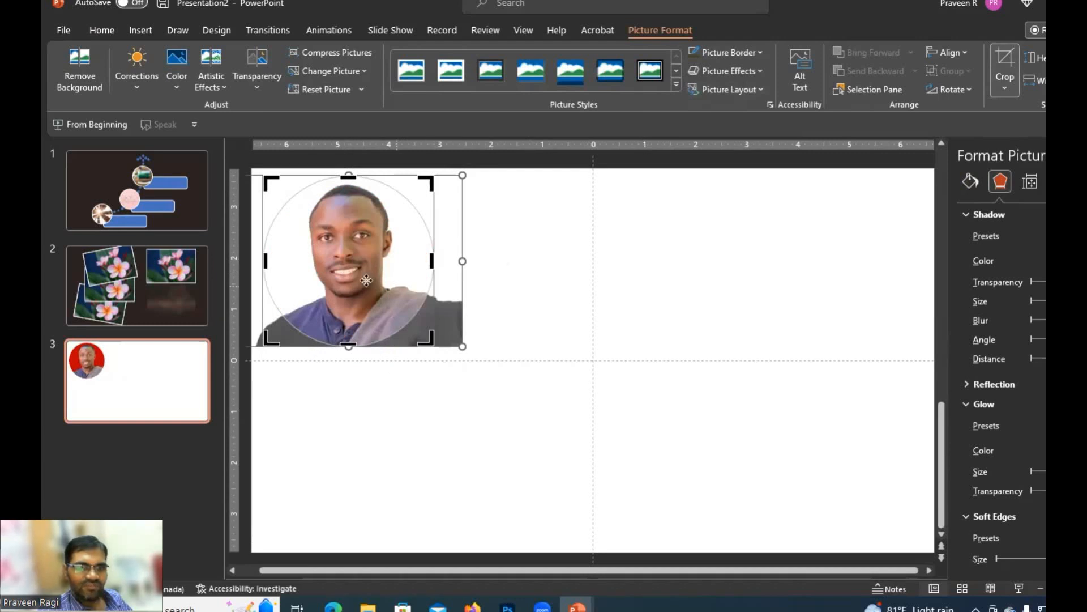
{"action": "left_click", "coordinate": [466, 318]}
{"action": "mouse_move", "coordinate": [467, 319]}
{"action": "left_mouse_down"}
{"action": "mouse_move", "coordinate": [475, 316]}
{"action": "mouse_move", "coordinate": [437, 318]}
{"action": "mouse_move", "coordinate": [454, 334]}
{"action": "mouse_move", "coordinate": [440, 323]}
{"action": "mouse_move", "coordinate": [460, 316]}
{"action": "mouse_move", "coordinate": [451, 323]}
{"action": "left_mouse_up"}
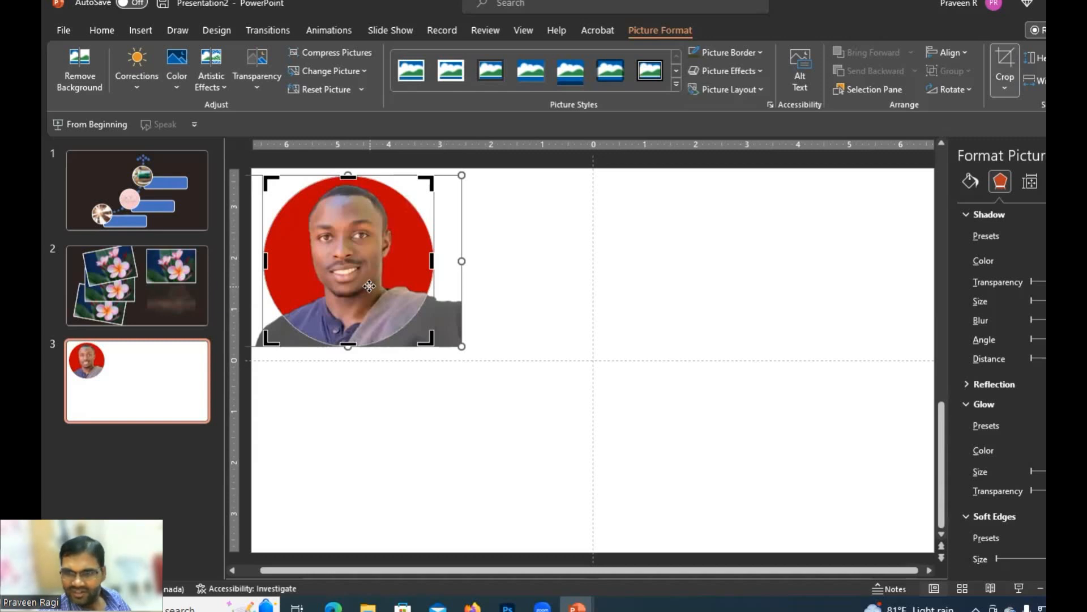
{"action": "left_click_drag", "start_coordinate": [462, 346], "coordinate": [403, 300]}
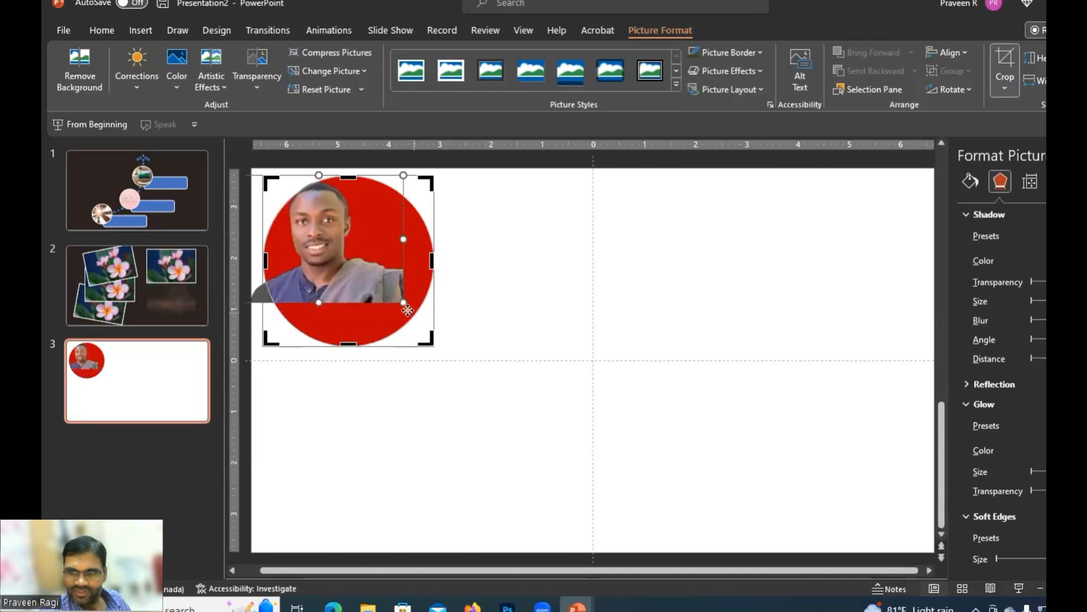
{"action": "left_click", "coordinate": [447, 339]}
{"action": "mouse_move", "coordinate": [448, 339]}
{"action": "left_mouse_down"}
{"action": "mouse_move", "coordinate": [512, 379]}
{"action": "mouse_move", "coordinate": [450, 352]}
{"action": "left_mouse_up"}
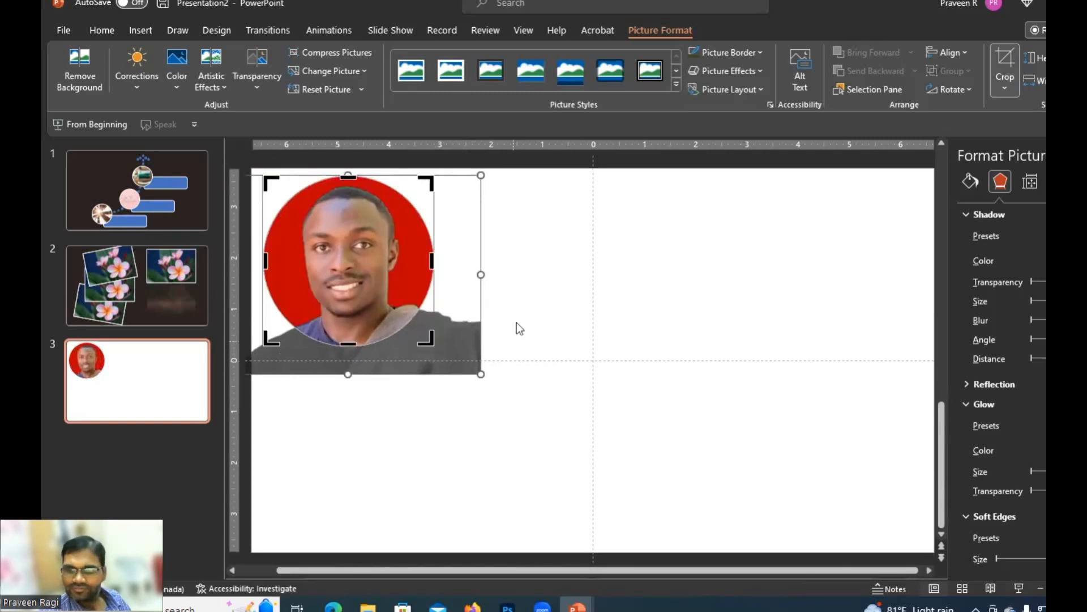
{"action": "left_click", "coordinate": [572, 344]}
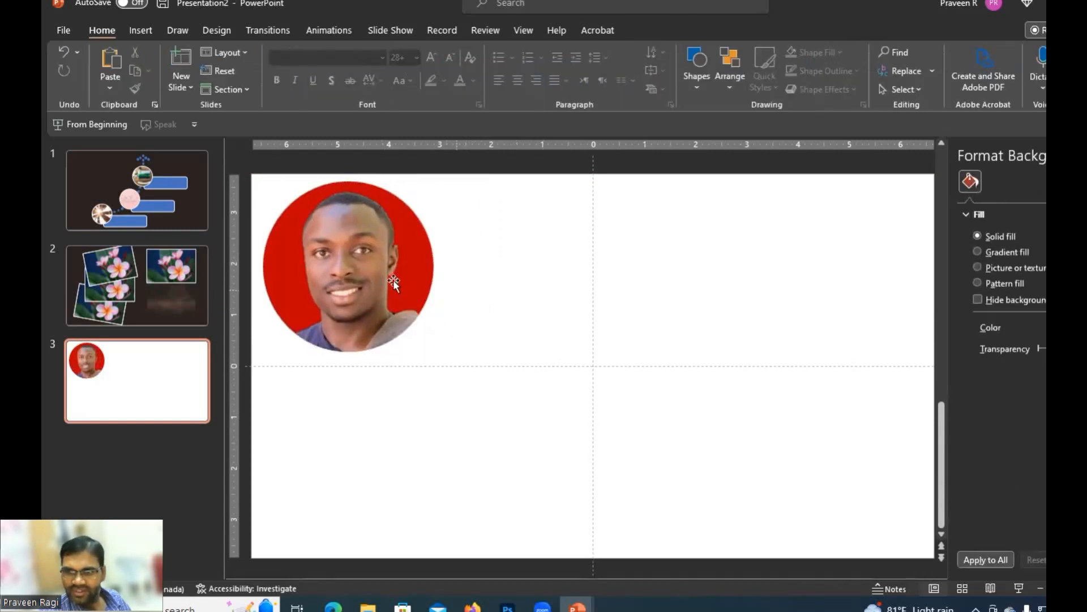
- Change the solid fill behind the man in the circular picture to light gray
{"action": "left_click", "coordinate": [394, 283]}
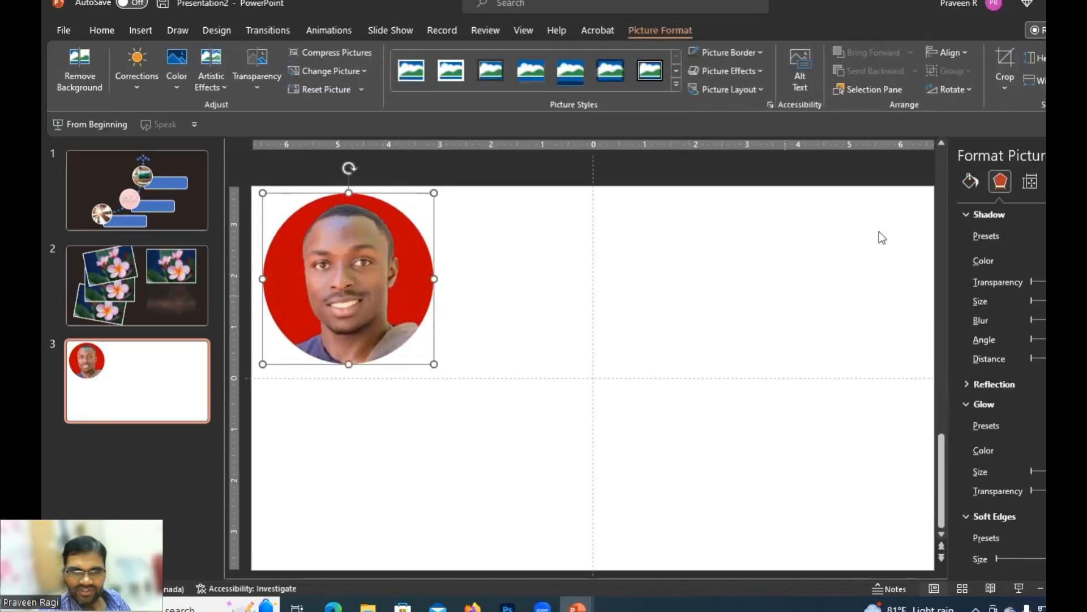
{"action": "left_click", "coordinate": [970, 181]}
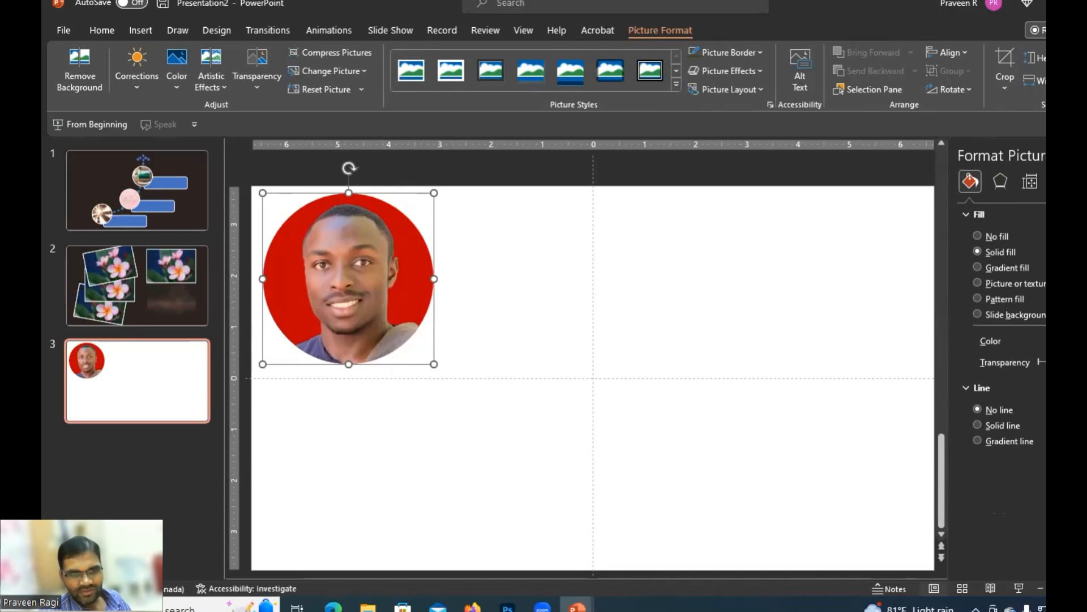
{"action": "key", "text": "ctrl+z"}
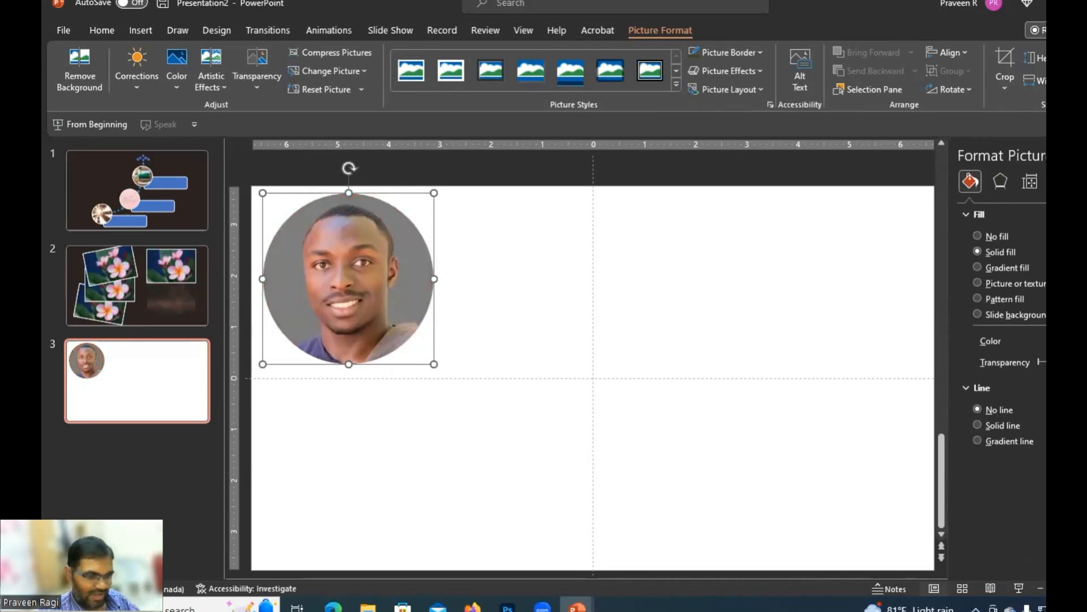
{"action": "left_click", "coordinate": [1045, 391]}
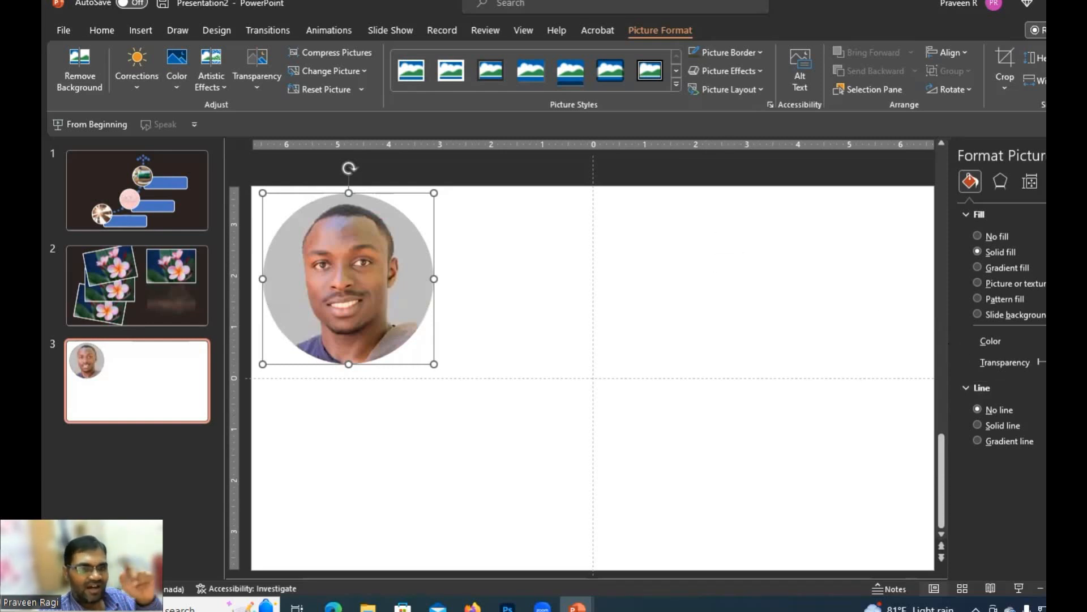
- Switch the picture's background to a gradient fill, trying a light orange preset and settling on a medium blue one
{"action": "left_click", "coordinate": [977, 267]}
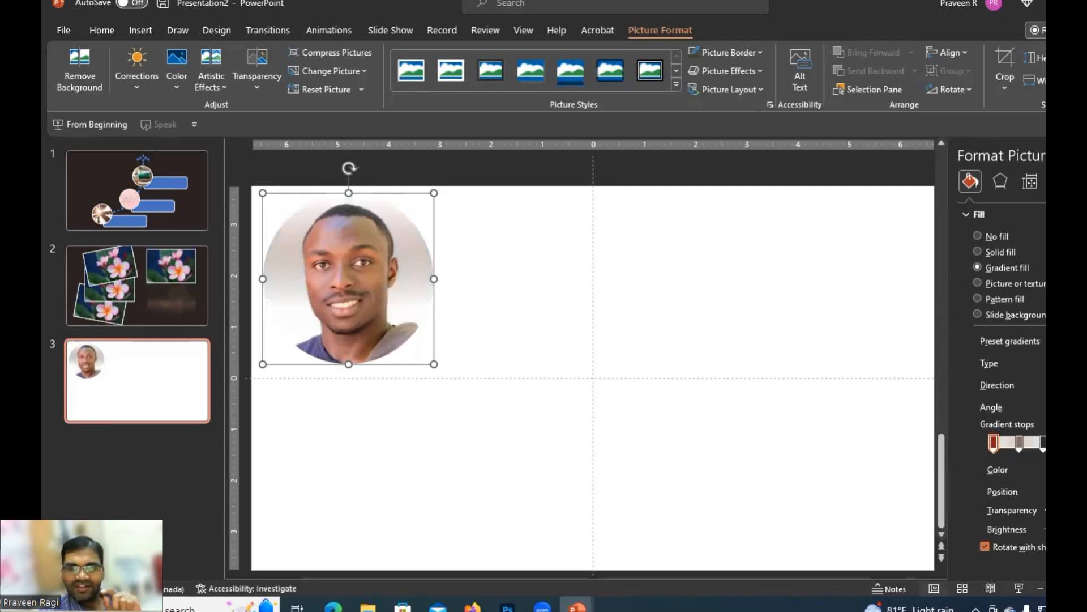
{"action": "left_click", "coordinate": [1045, 341]}
{"action": "left_click", "coordinate": [1038, 399]}
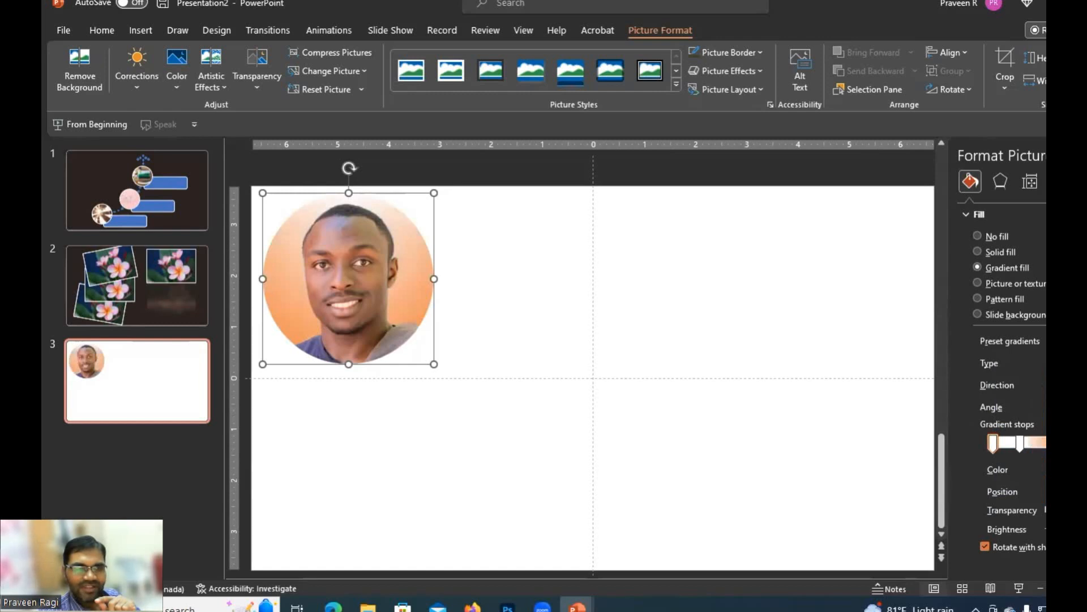
{"action": "left_click", "coordinate": [1045, 341]}
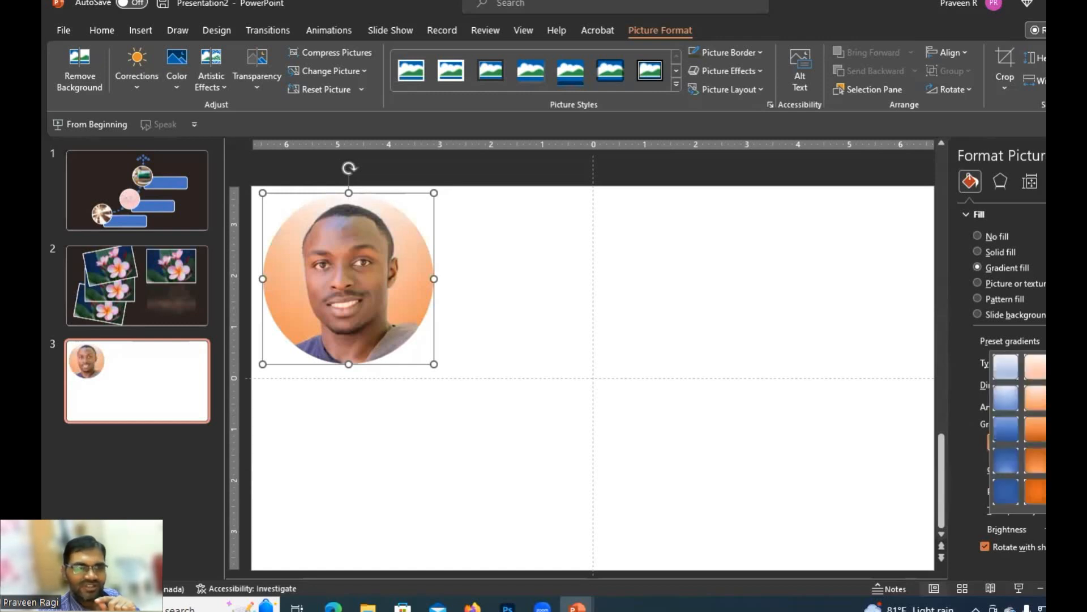
{"action": "left_click", "coordinate": [1006, 429]}
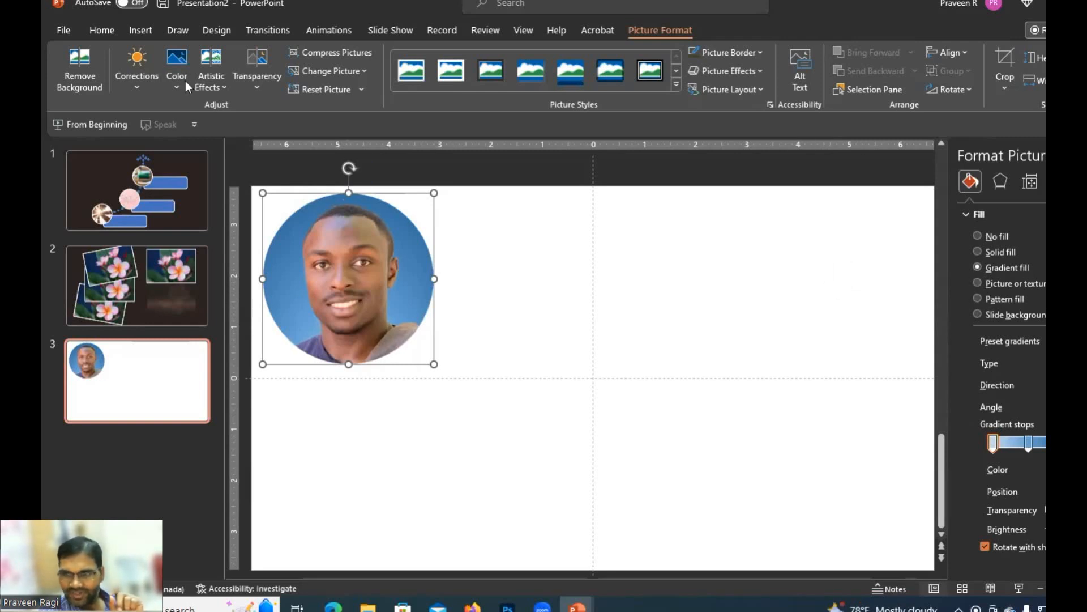
- Draw a rectangle about 2.6 inches wide near the middle of the slide, beside the picture
{"action": "left_click", "coordinate": [104, 32]}
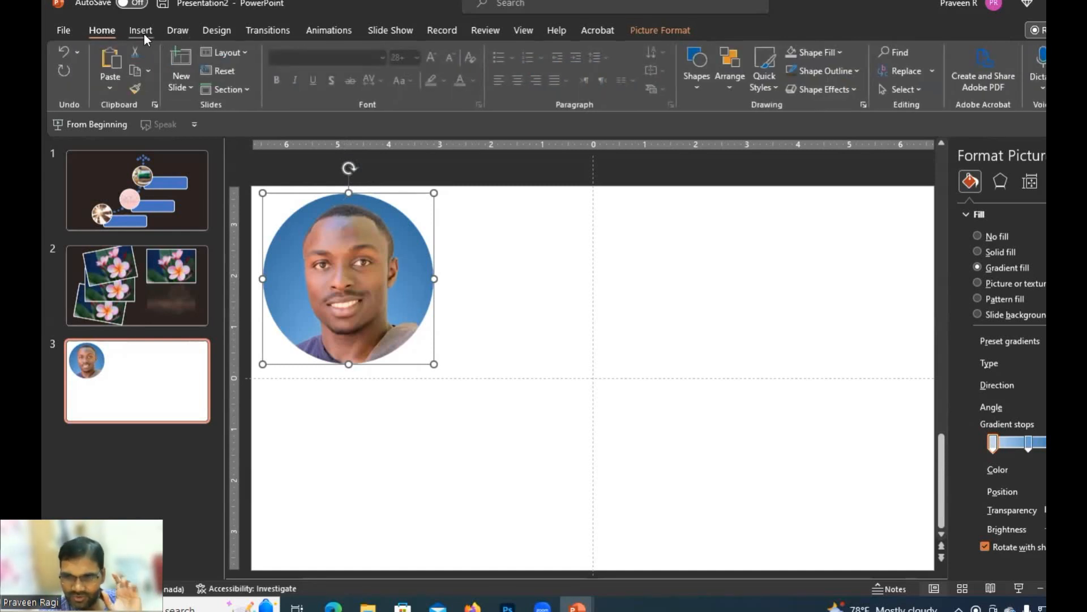
{"action": "left_click", "coordinate": [141, 31]}
{"action": "left_click", "coordinate": [282, 71]}
{"action": "left_click", "coordinate": [318, 125]}
{"action": "left_click_drag", "start_coordinate": [543, 237], "coordinate": [678, 374]}
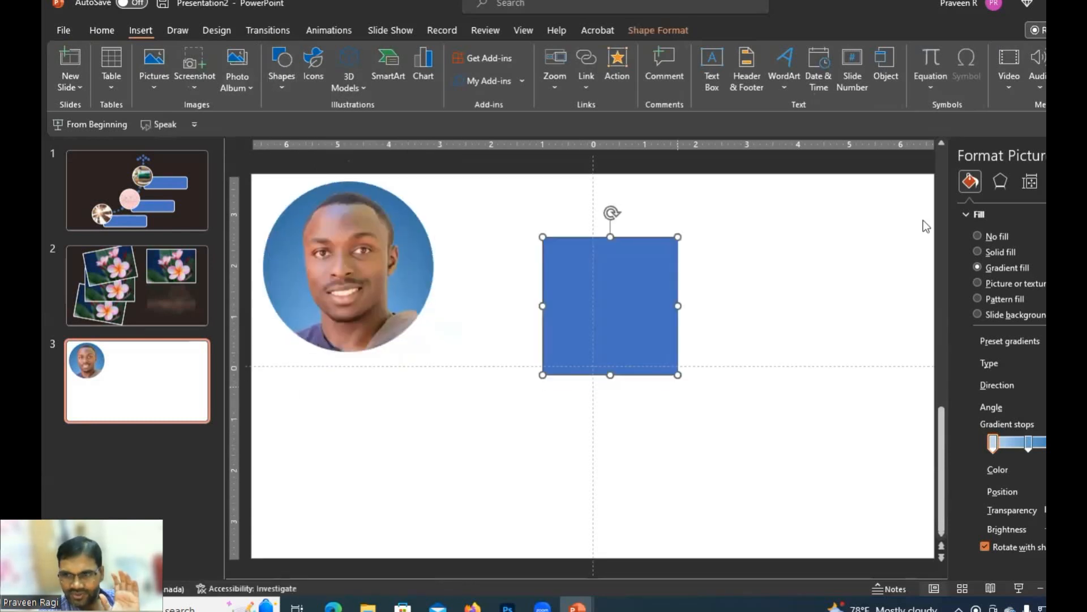
- Delete the rectangle beside the circular picture
{"action": "left_click", "coordinate": [823, 306]}
{"action": "left_click", "coordinate": [630, 284]}
{"action": "key", "text": "Delete"}
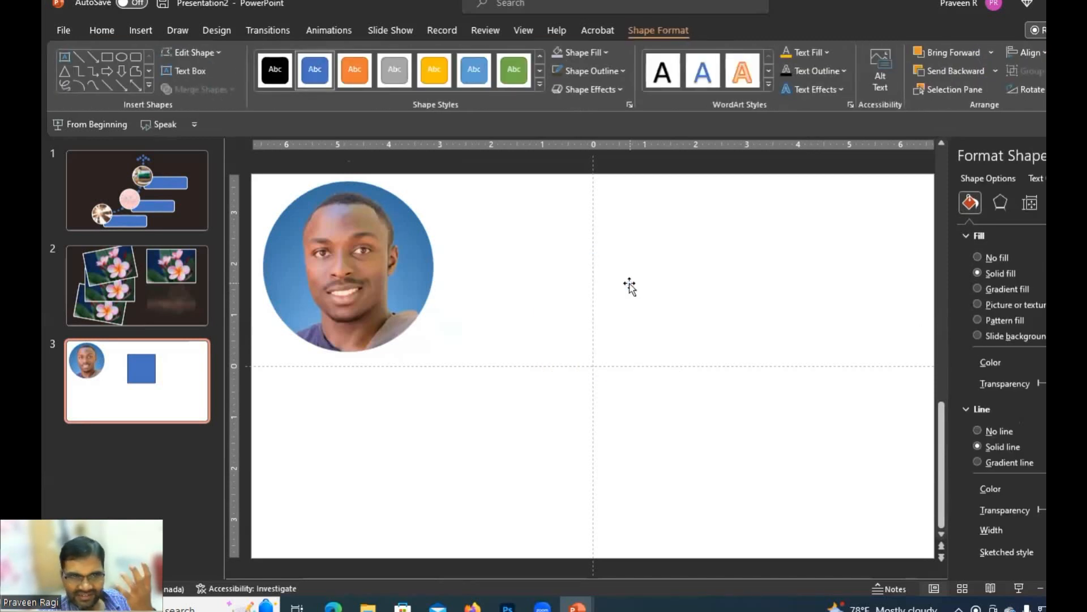
- Review the circular picture's gradient fill settings and the available preset gradients
{"action": "left_click", "coordinate": [402, 281]}
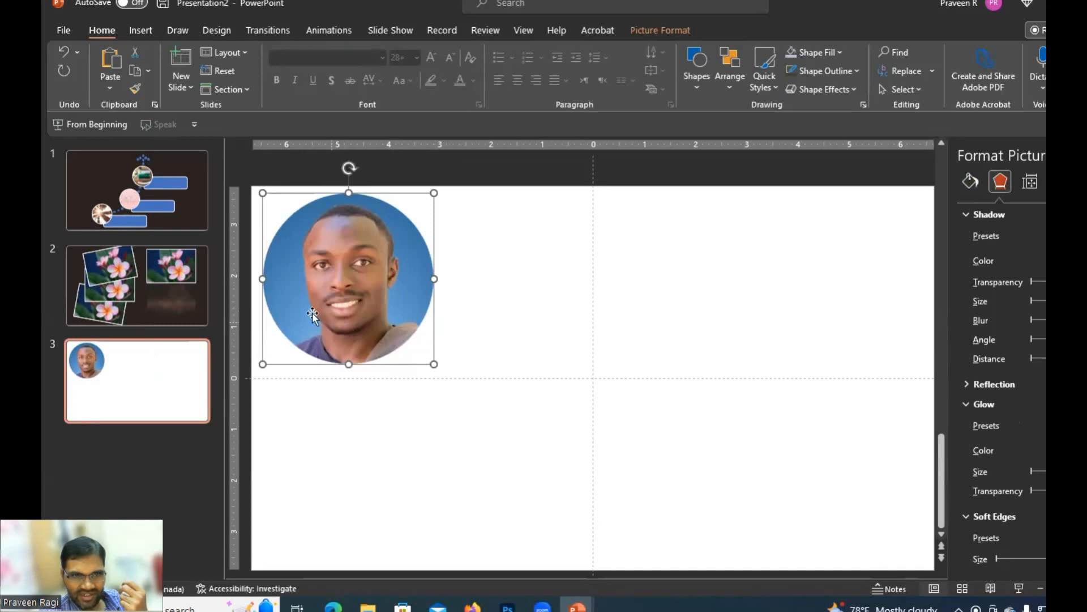
{"action": "left_click", "coordinate": [970, 182]}
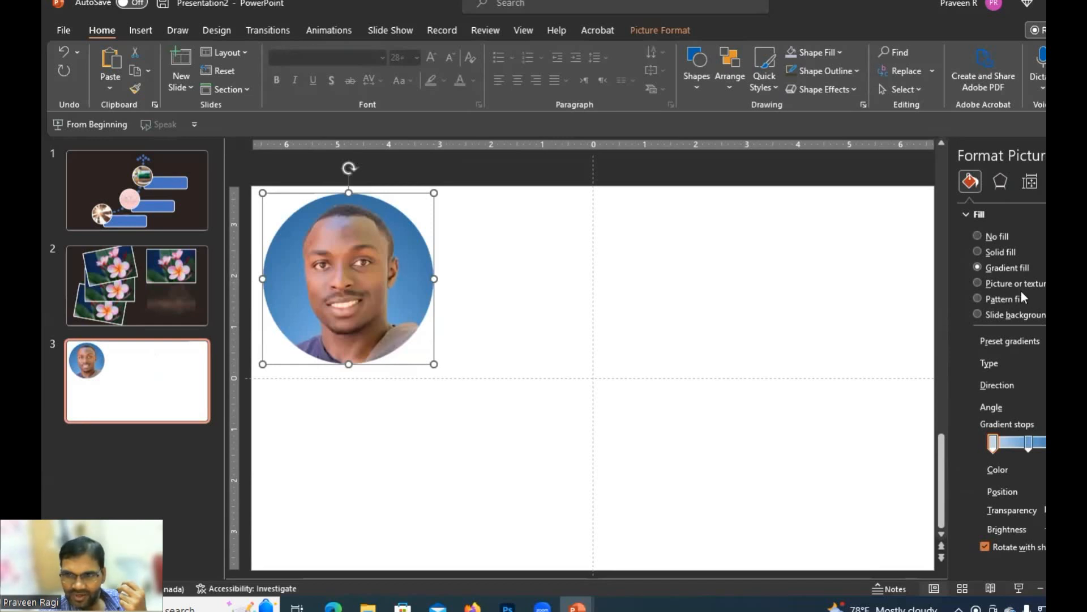
{"action": "scroll", "coordinate": [1005, 369], "scroll_direction": "down", "scroll_amount": 3}
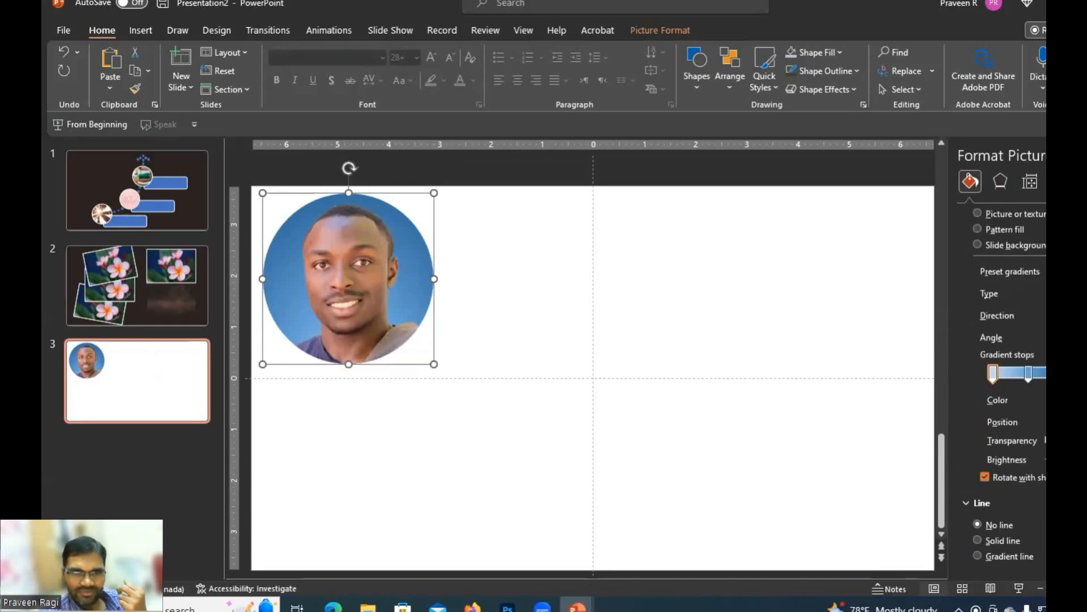
{"action": "left_click", "coordinate": [1076, 271]}
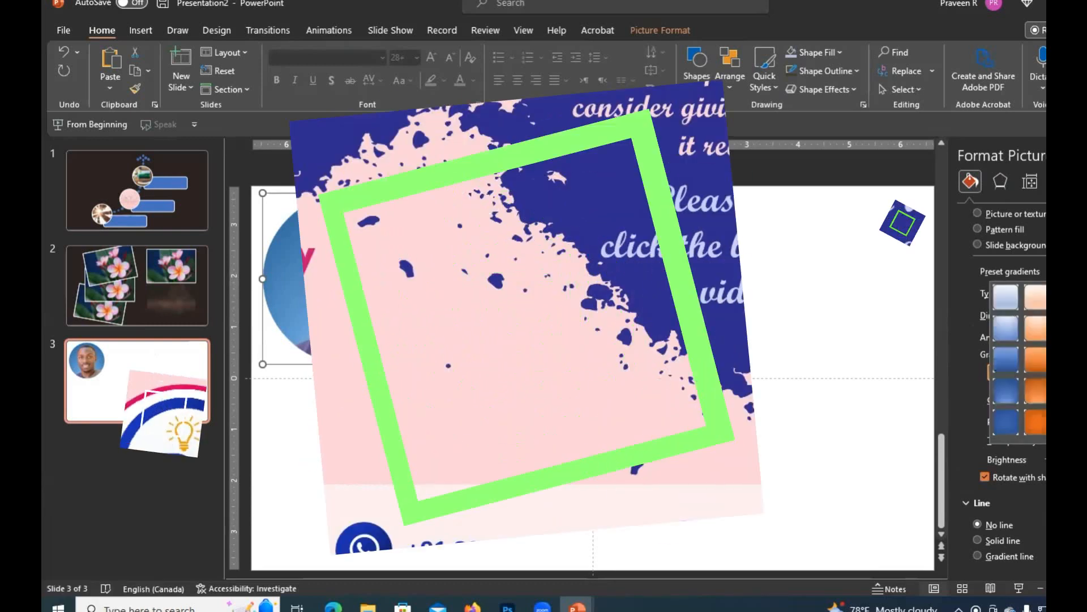